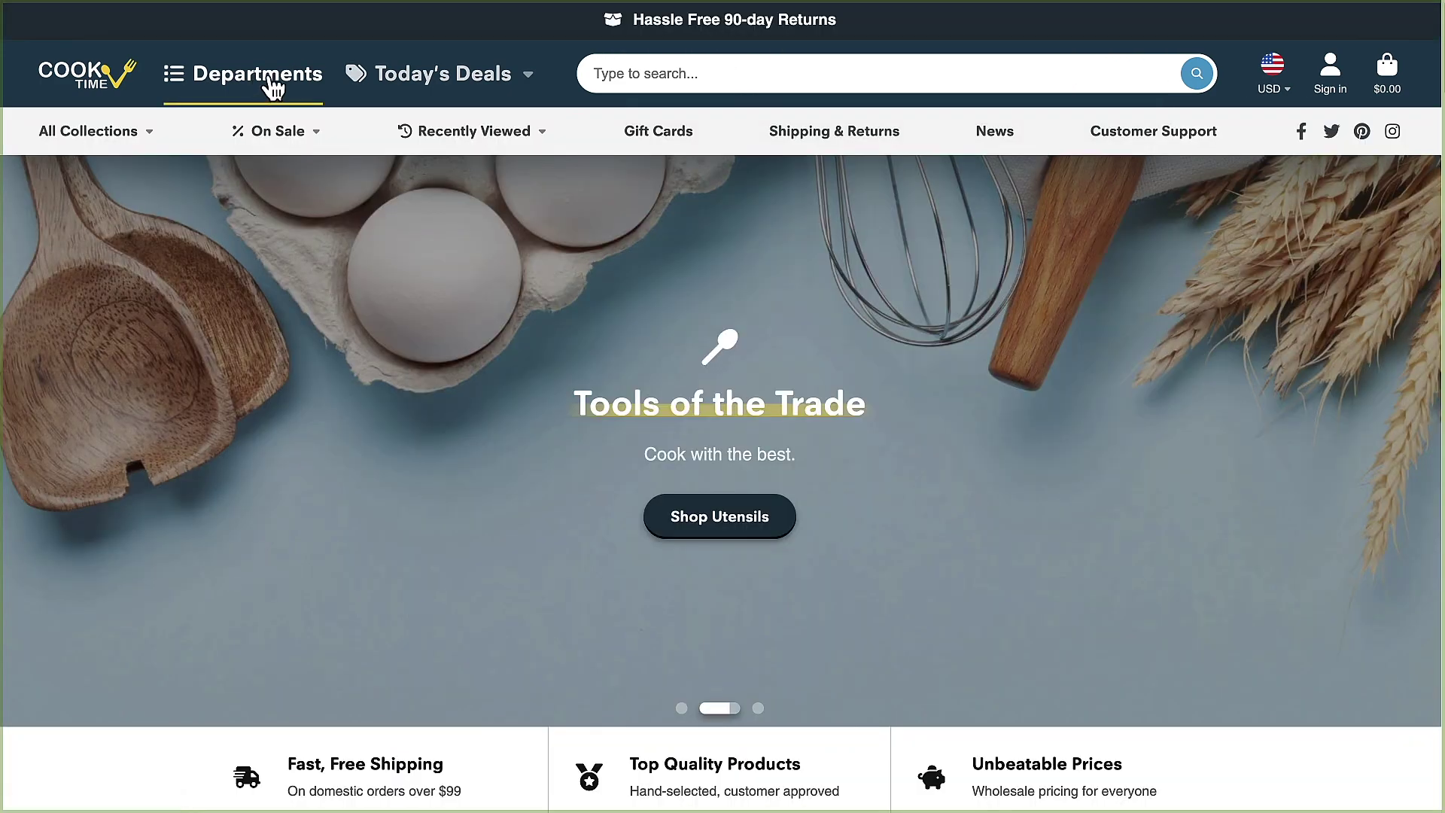
# Browse the Departments drawer into Dinnerware and back, then show Today's Deals' five promotions
pyautogui.click(265, 84)
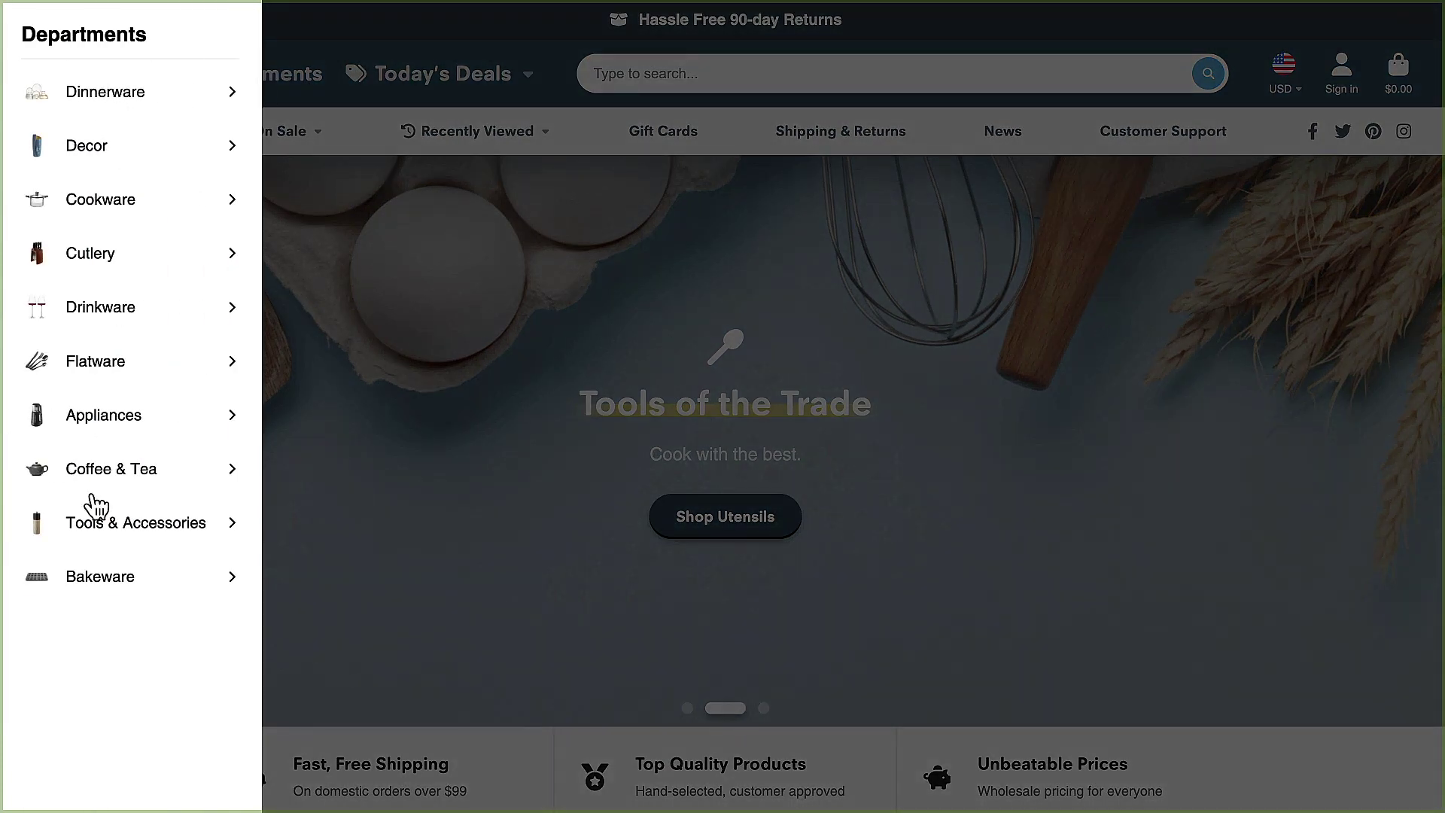
pyautogui.click(108, 105)
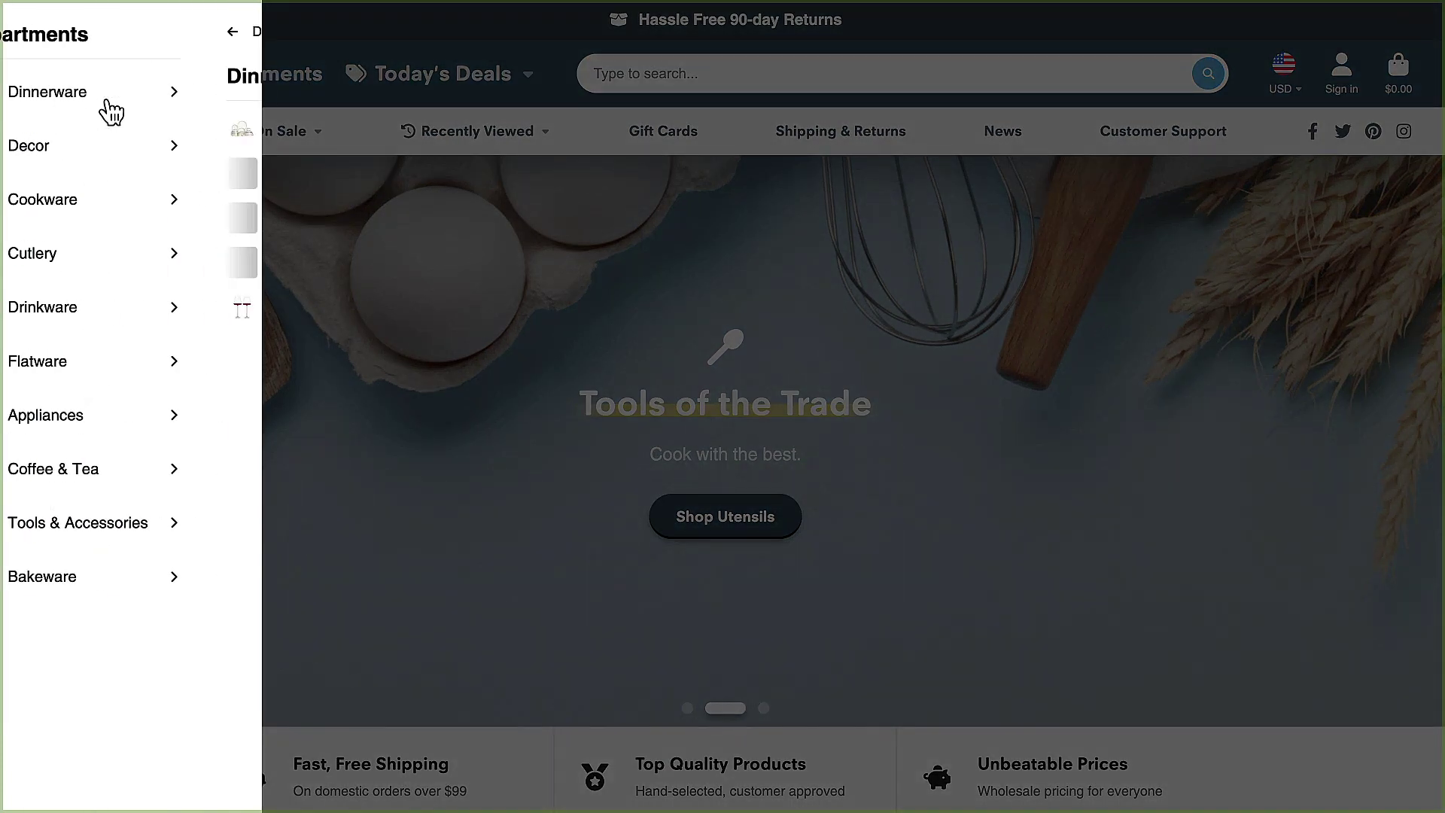
pyautogui.click(86, 34)
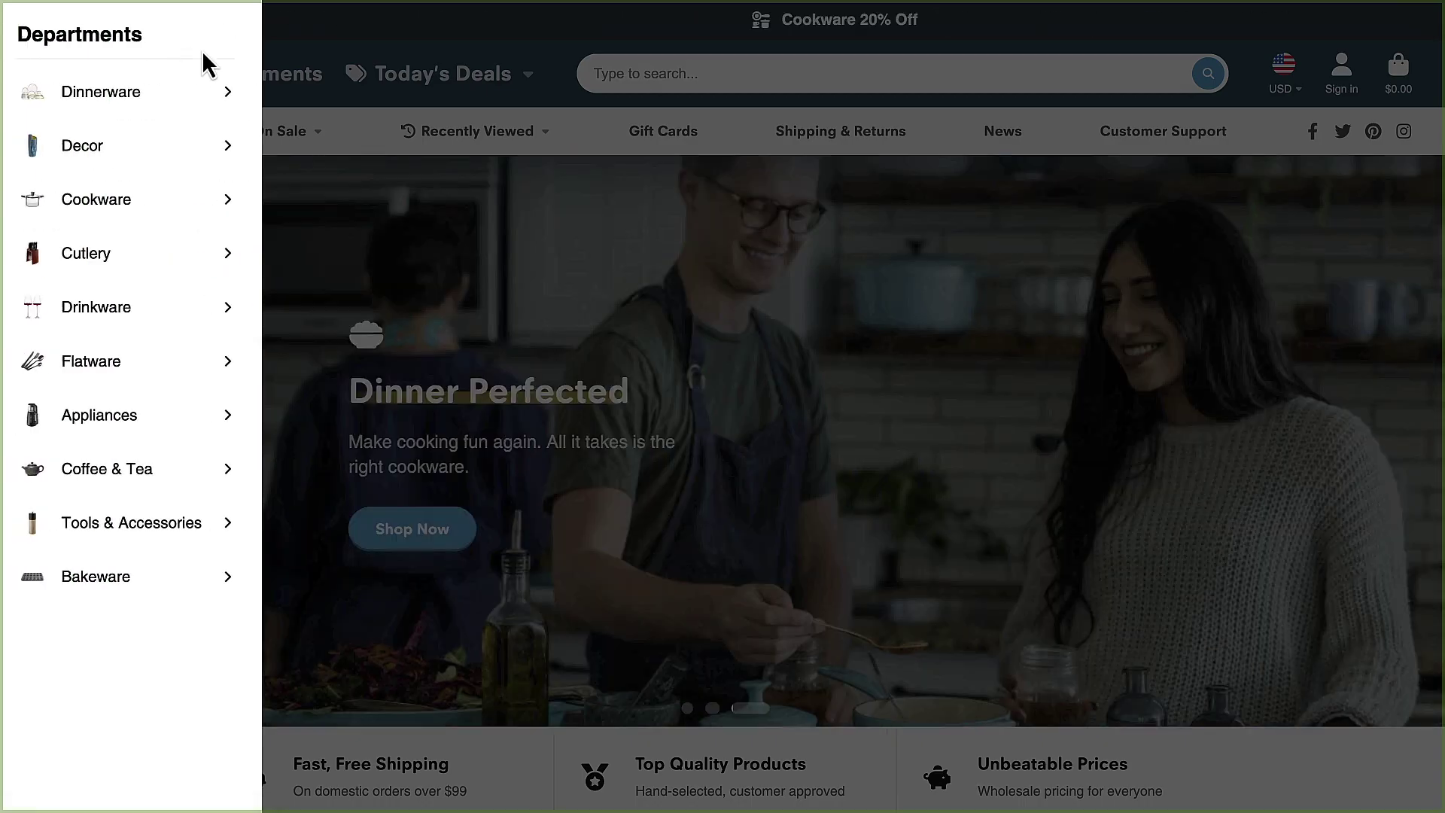
pyautogui.click(433, 75)
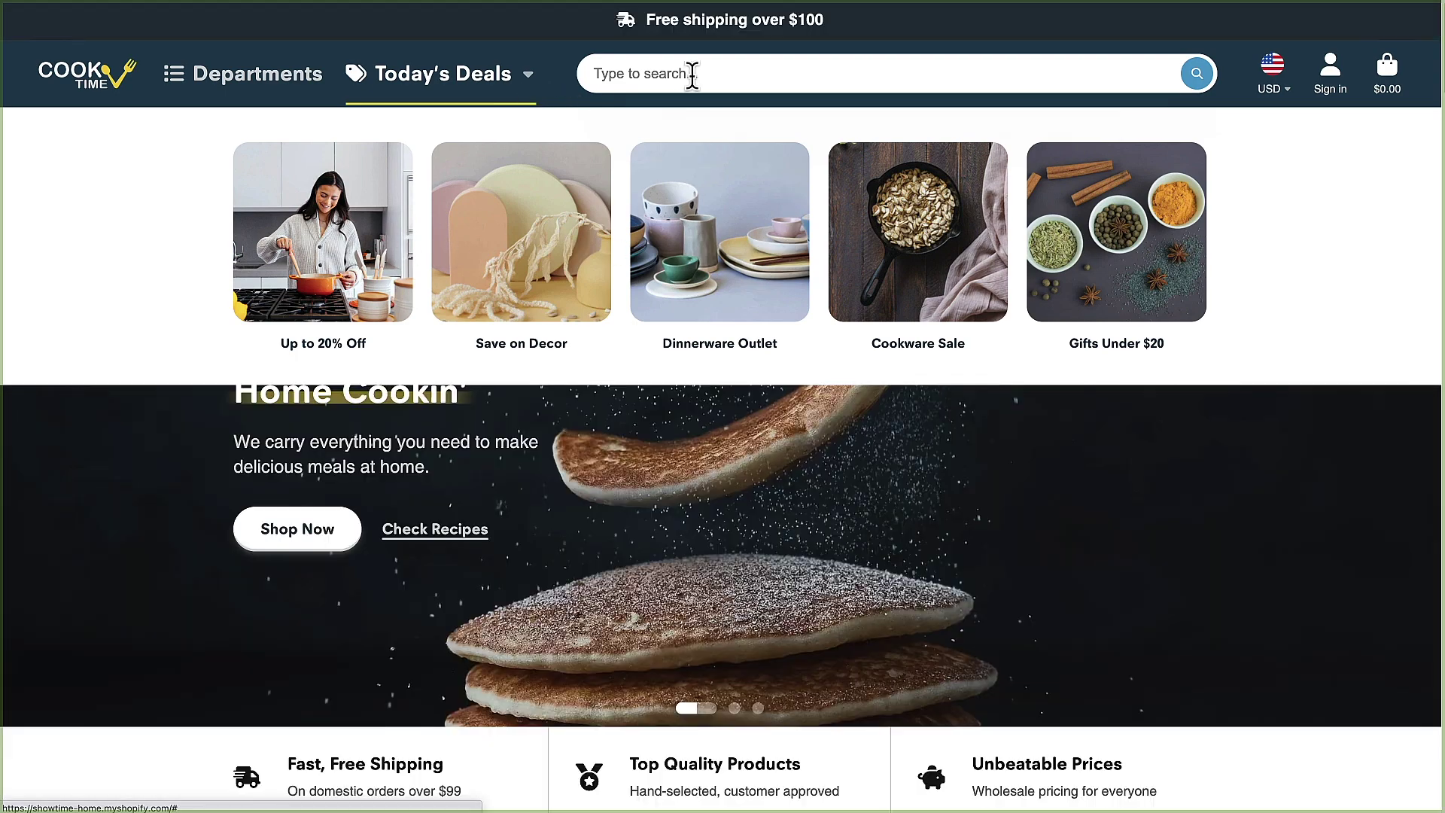
# Activate the search box and preview the All Collections, On Sale and Recently Viewed dropdowns
pyautogui.click(691, 74)
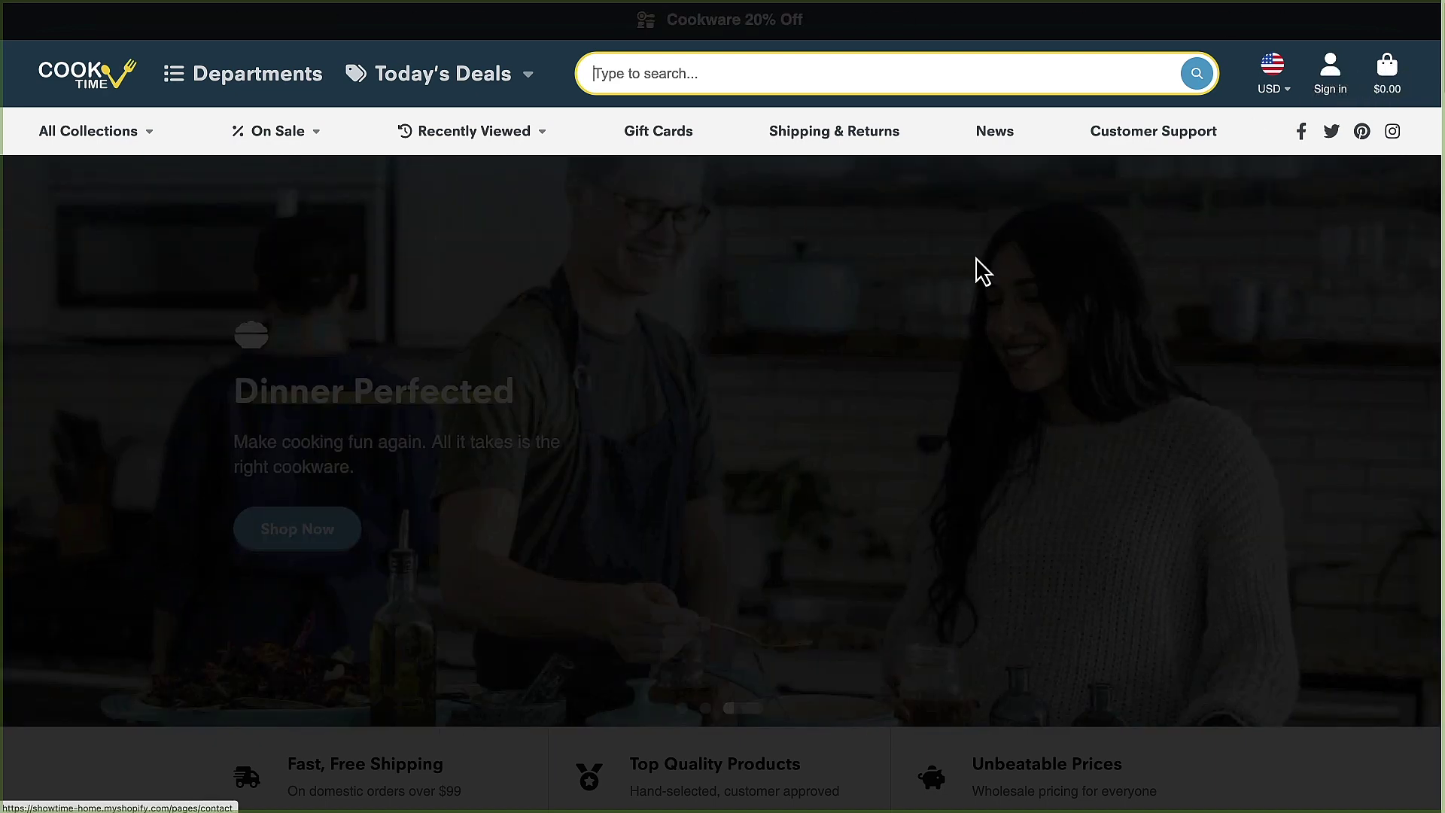
pyautogui.moveTo(141, 153)
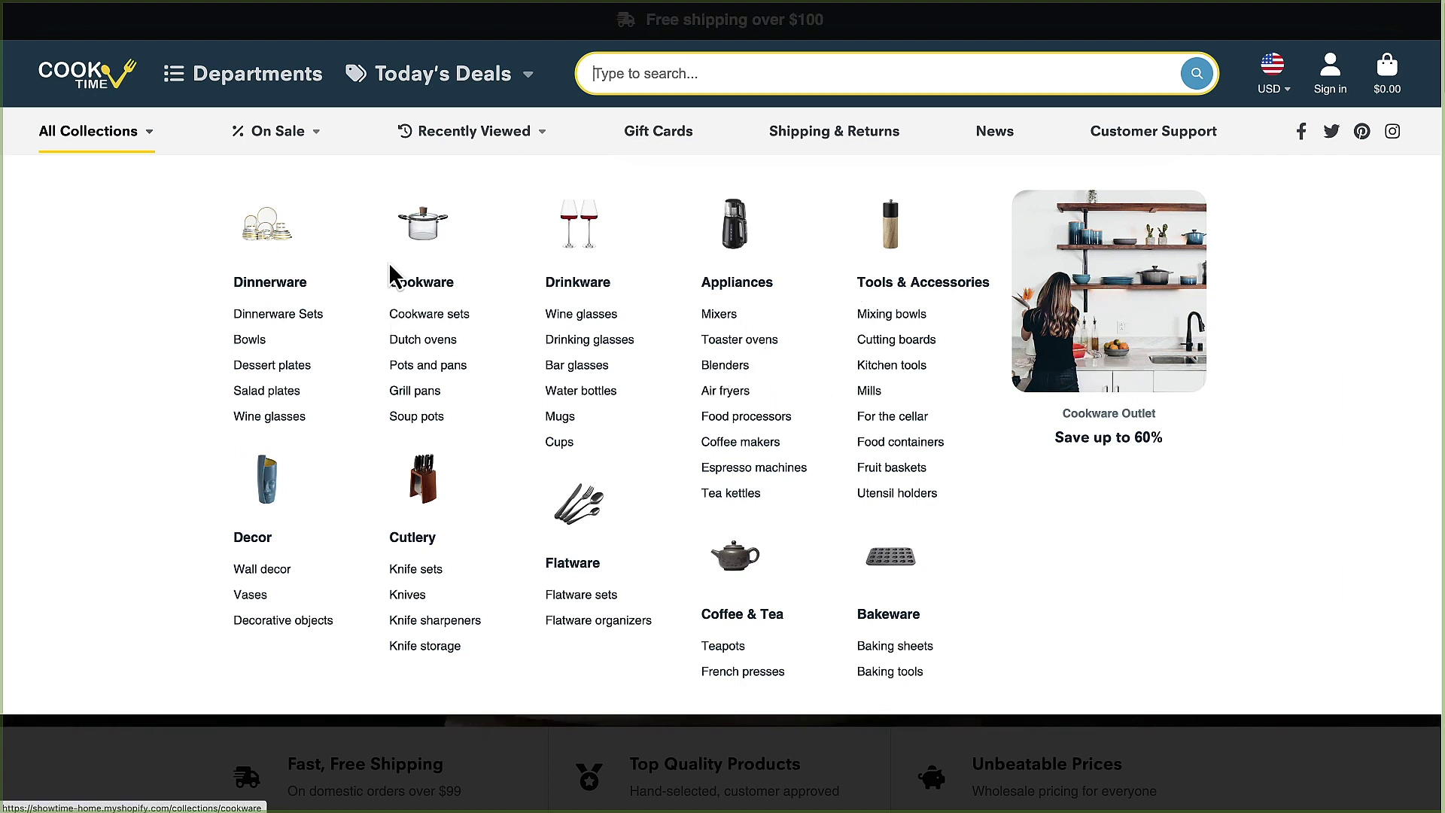
pyautogui.moveTo(274, 142)
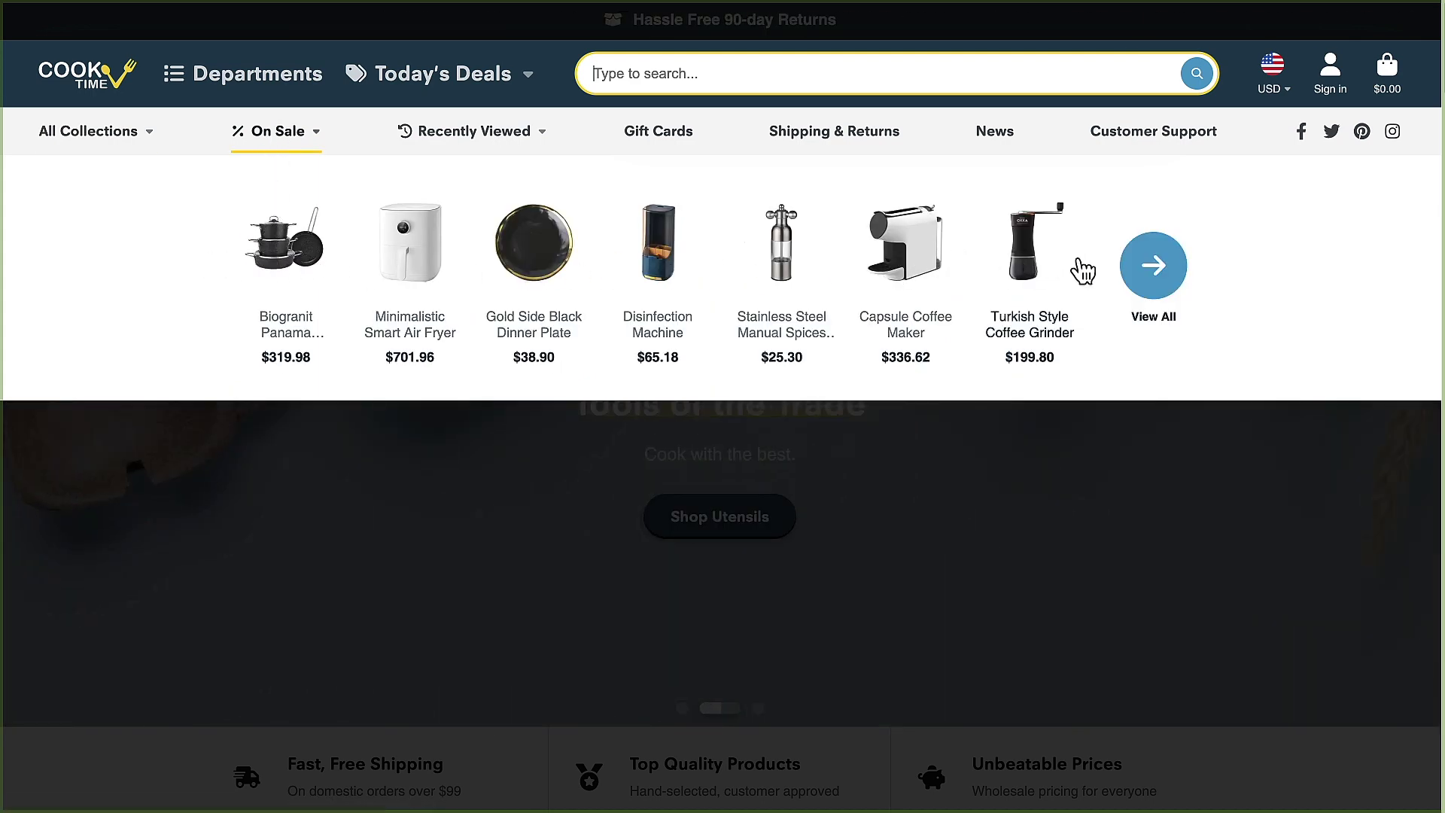
pyautogui.moveTo(477, 145)
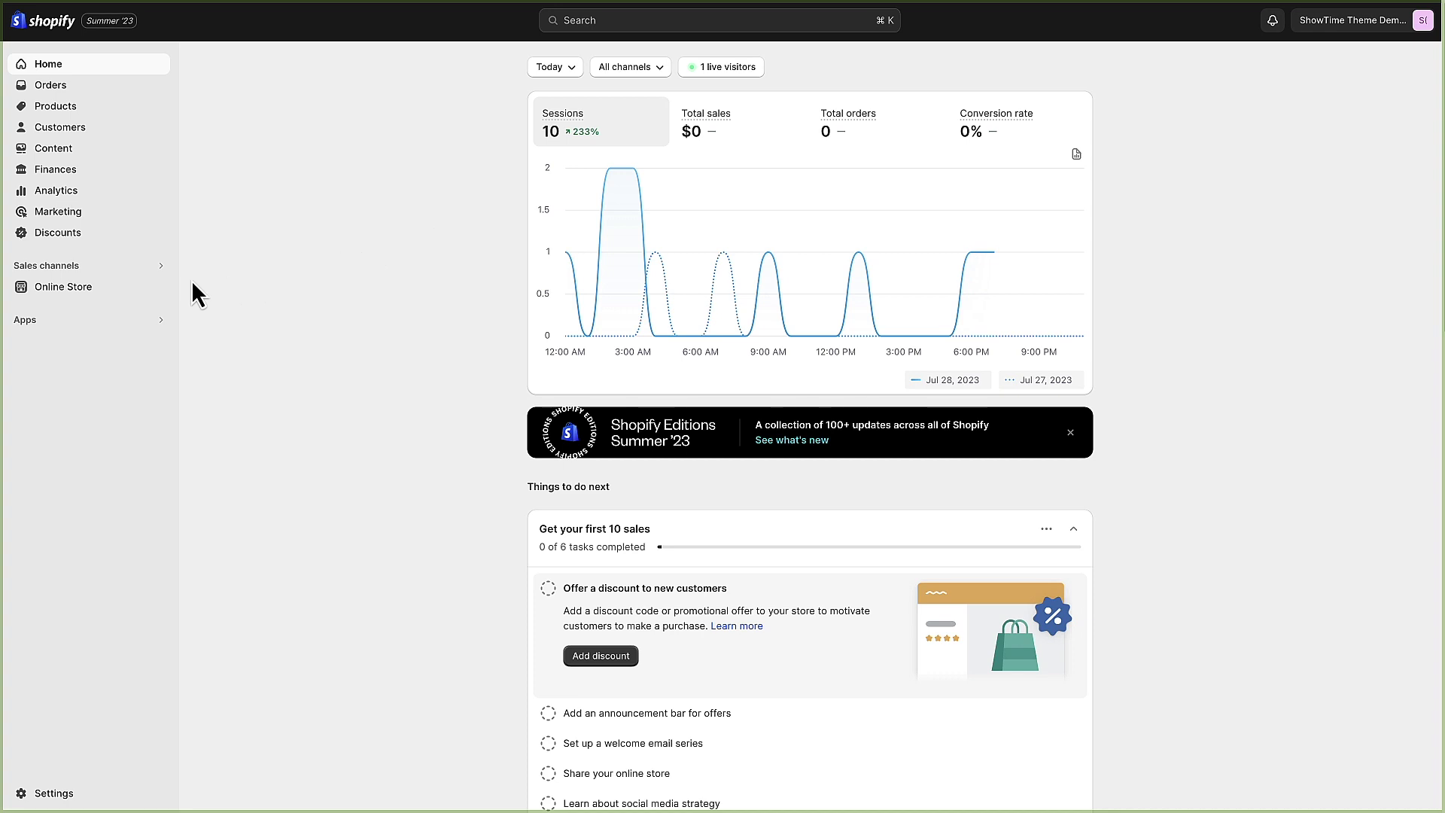
# Customize the current Showtime-7.10.0 theme and show its Header section settings
pyautogui.click(63, 286)
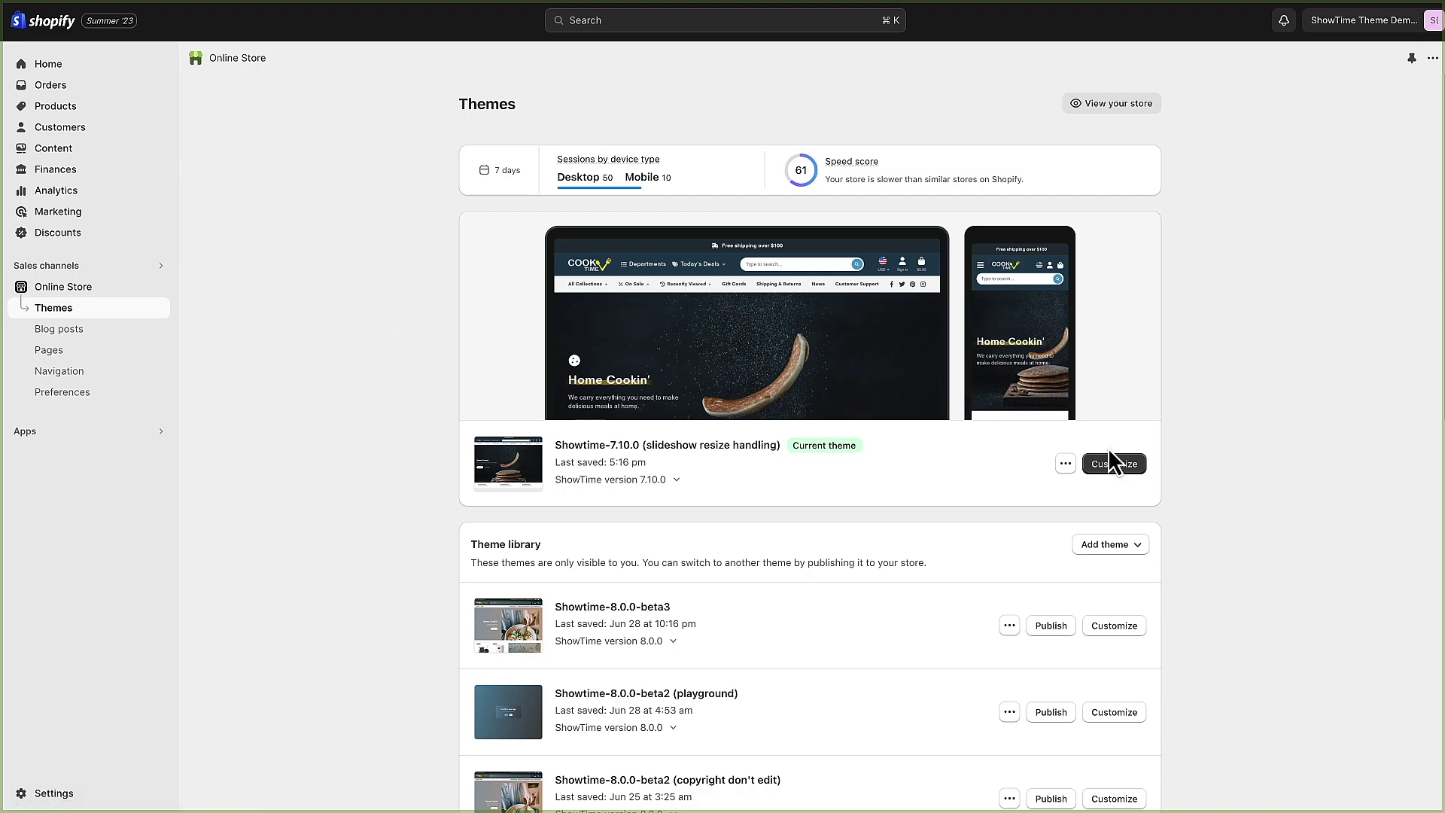
pyautogui.click(1121, 462)
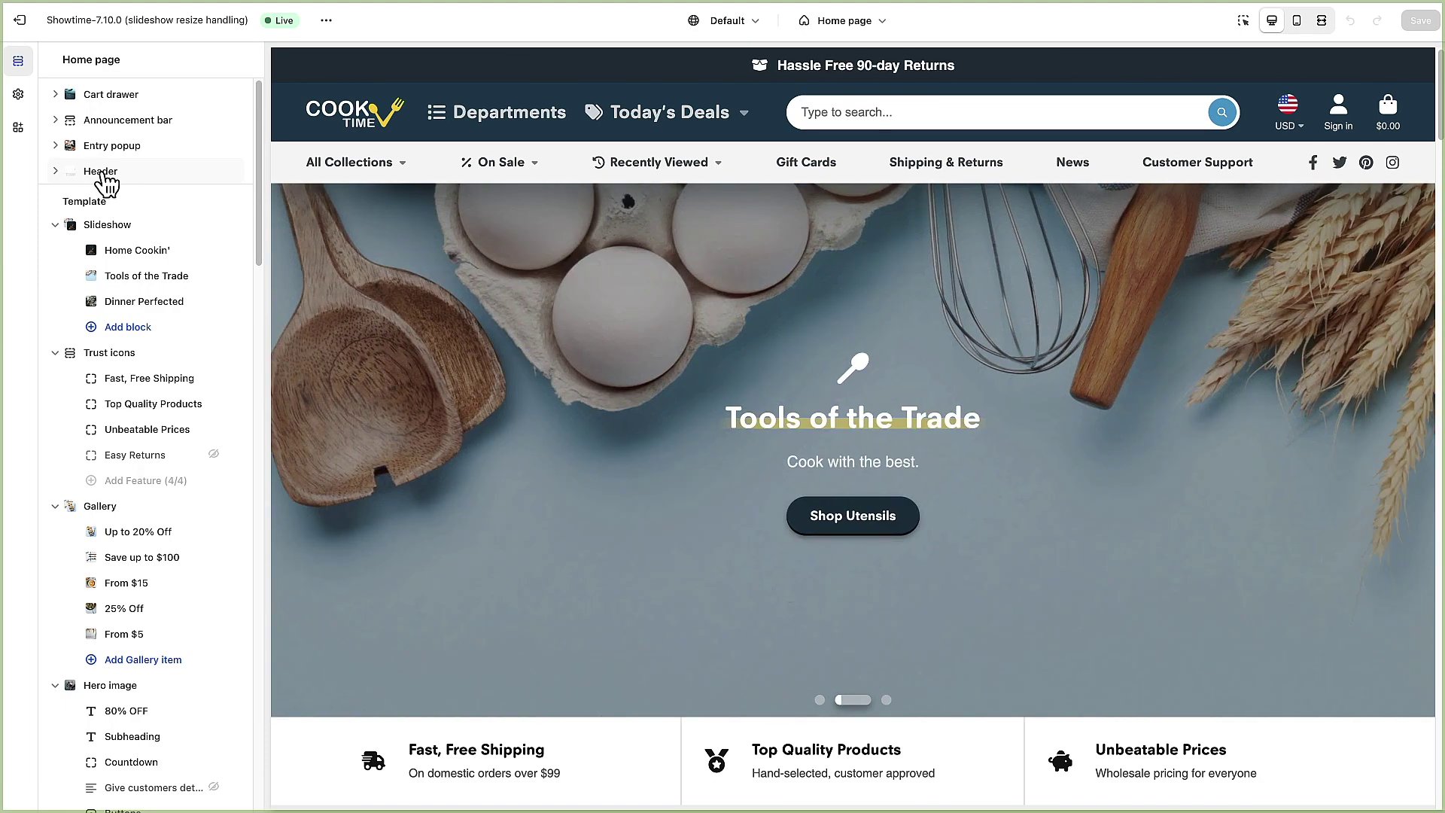
pyautogui.click(106, 174)
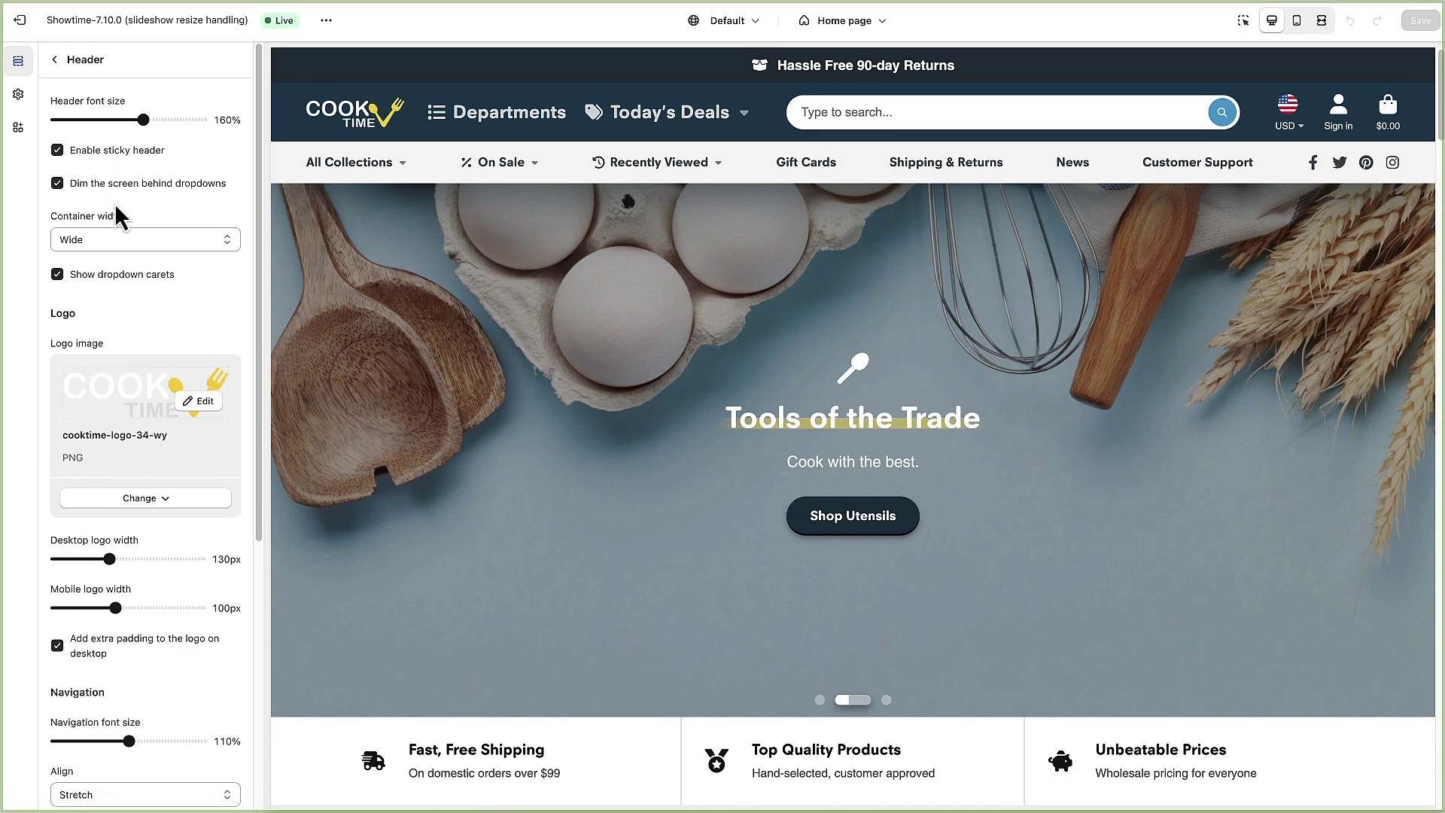
pyautogui.scroll(-5, 161, 308)
pyautogui.scroll(5, 161, 309)
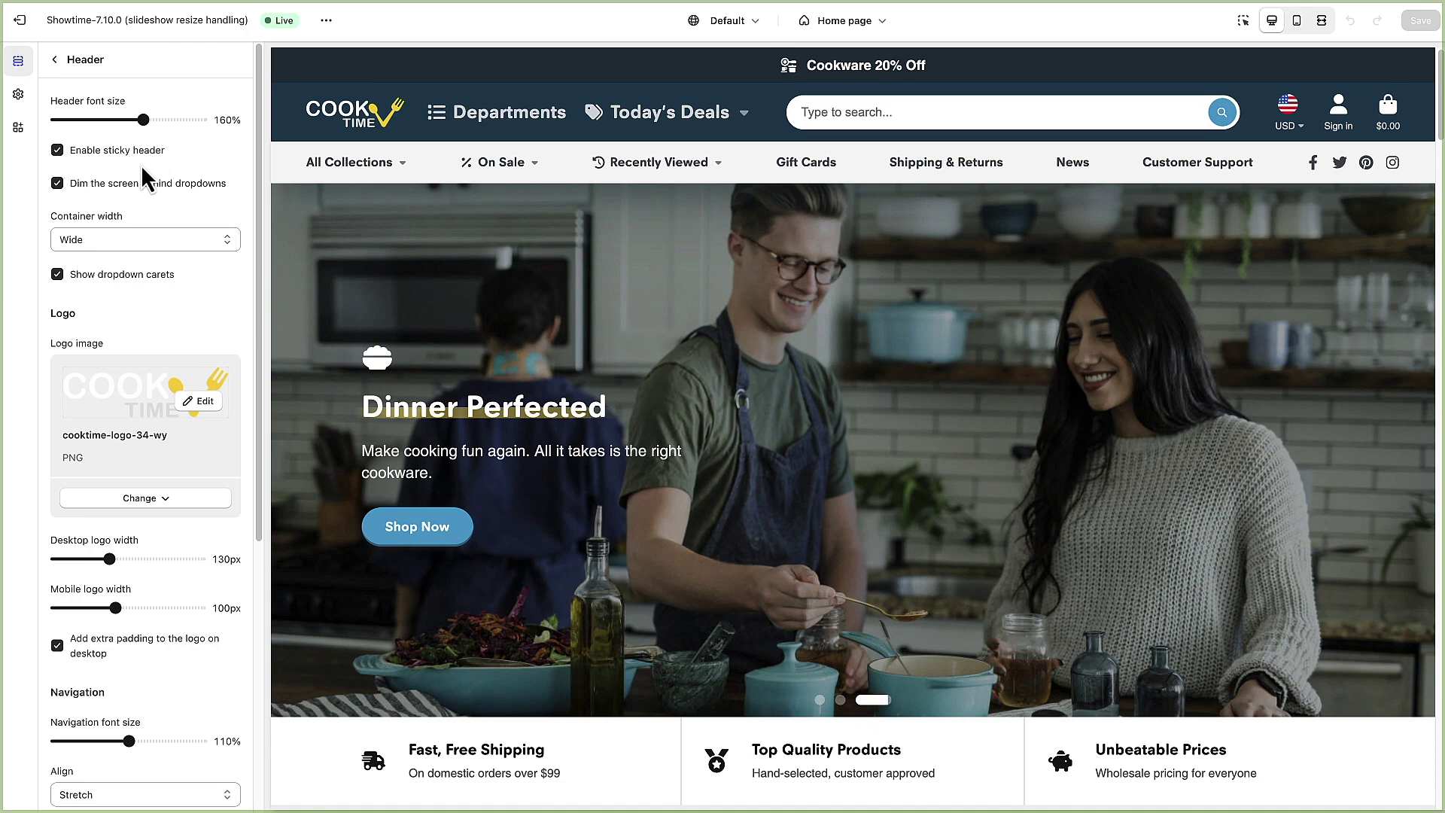
pyautogui.scroll(-3, 161, 241)
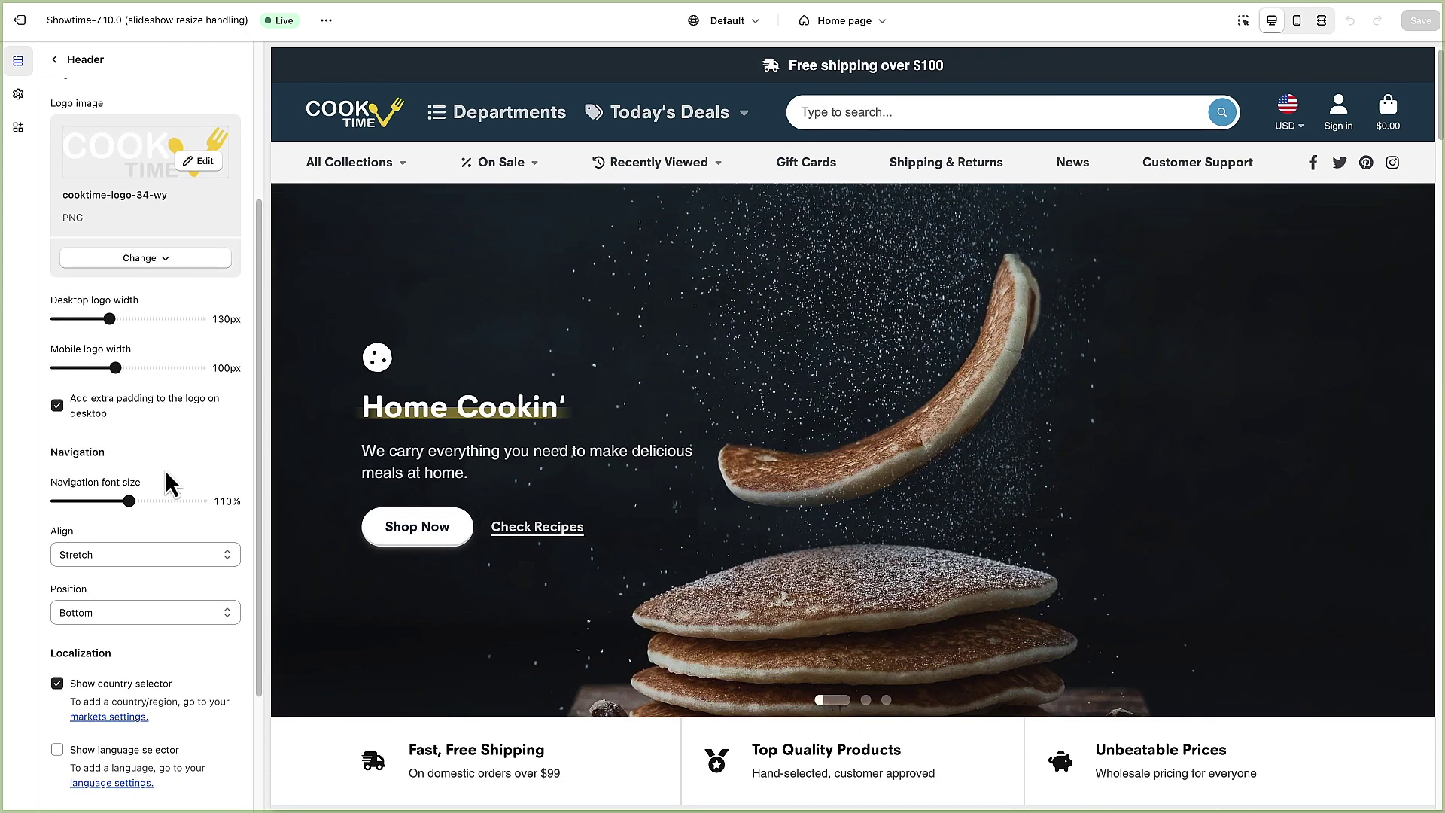
pyautogui.scroll(-3, 166, 534)
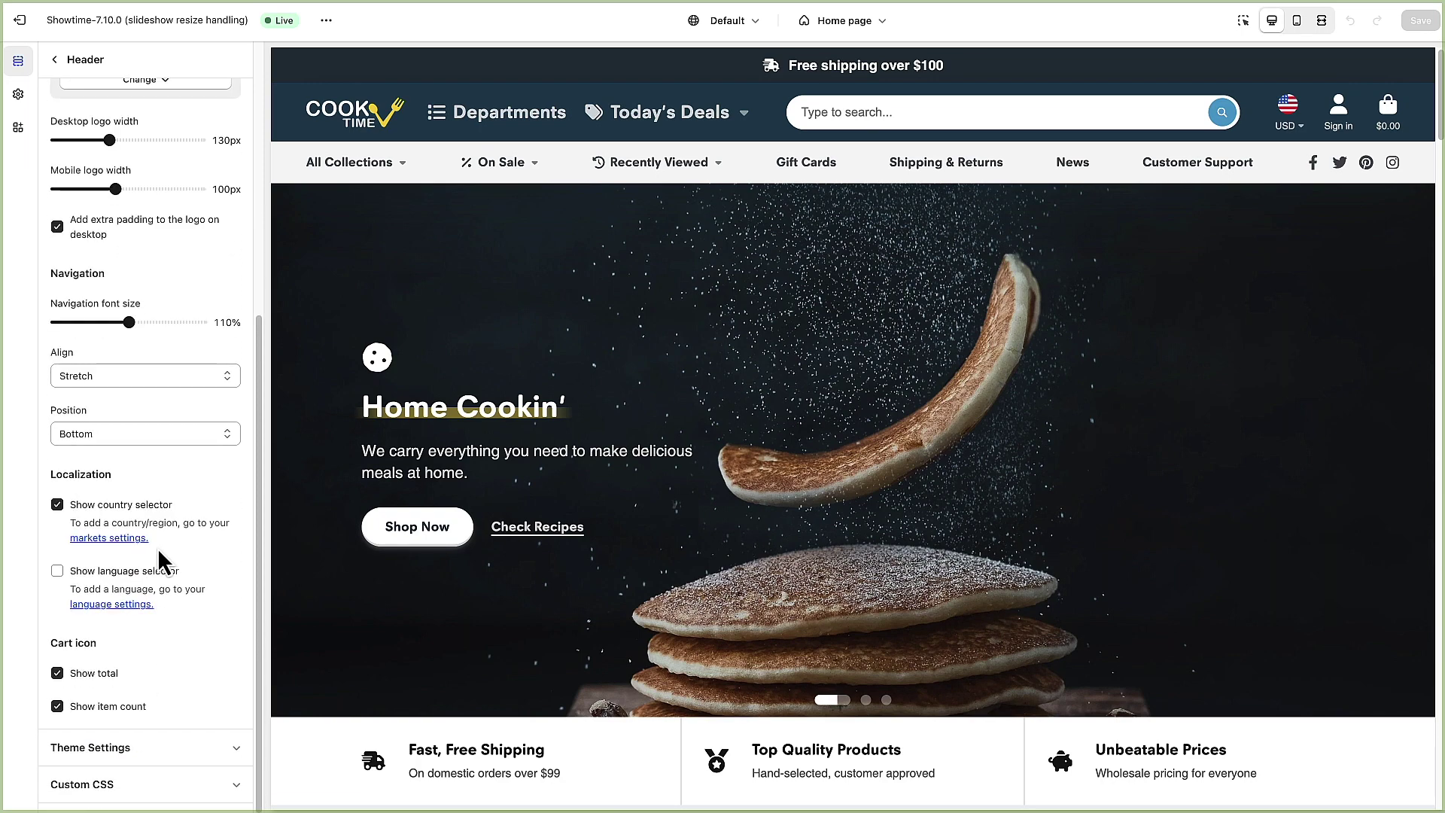
pyautogui.scroll(6, 129, 614)
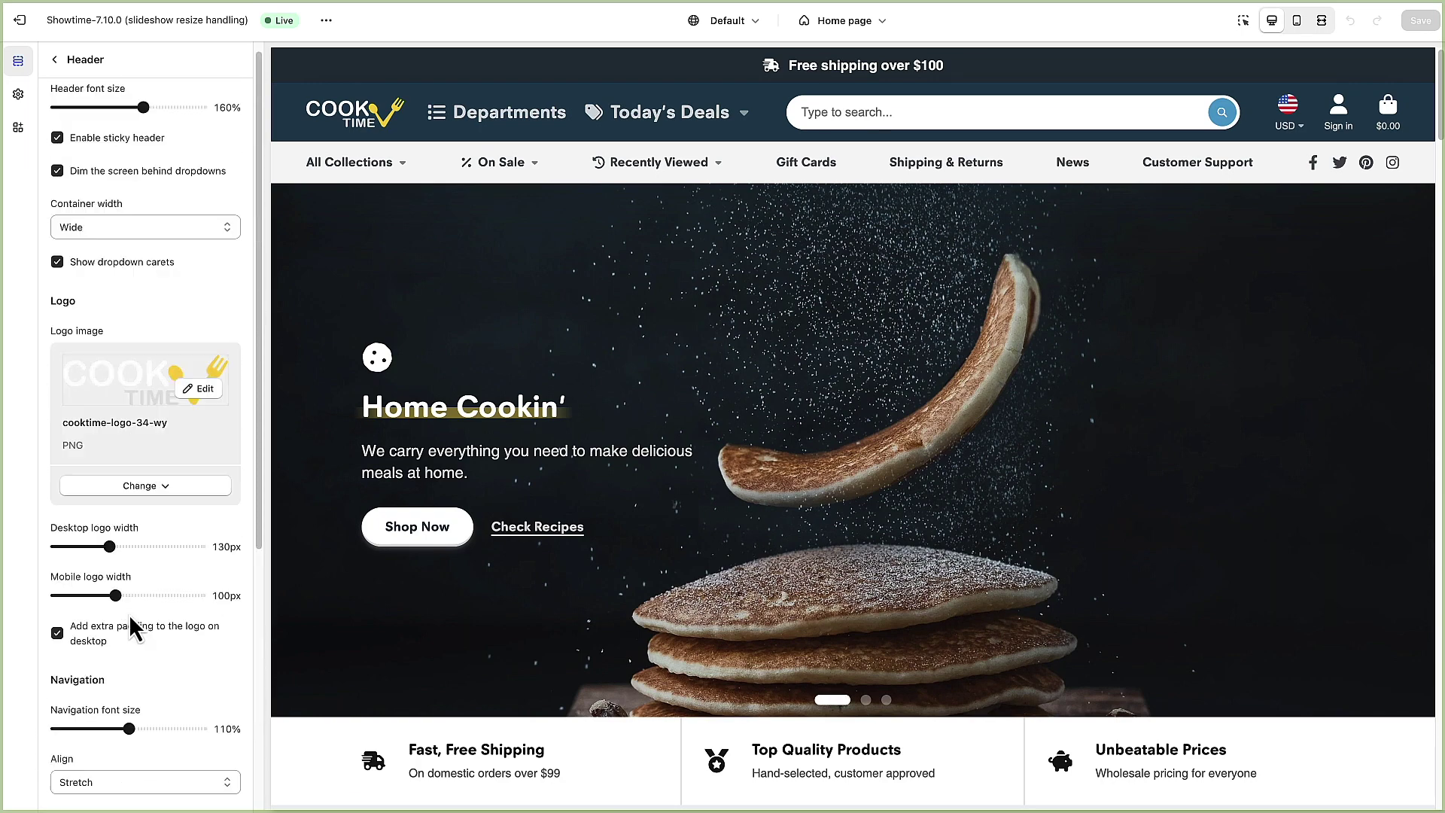
pyautogui.scroll(-4, 142, 421)
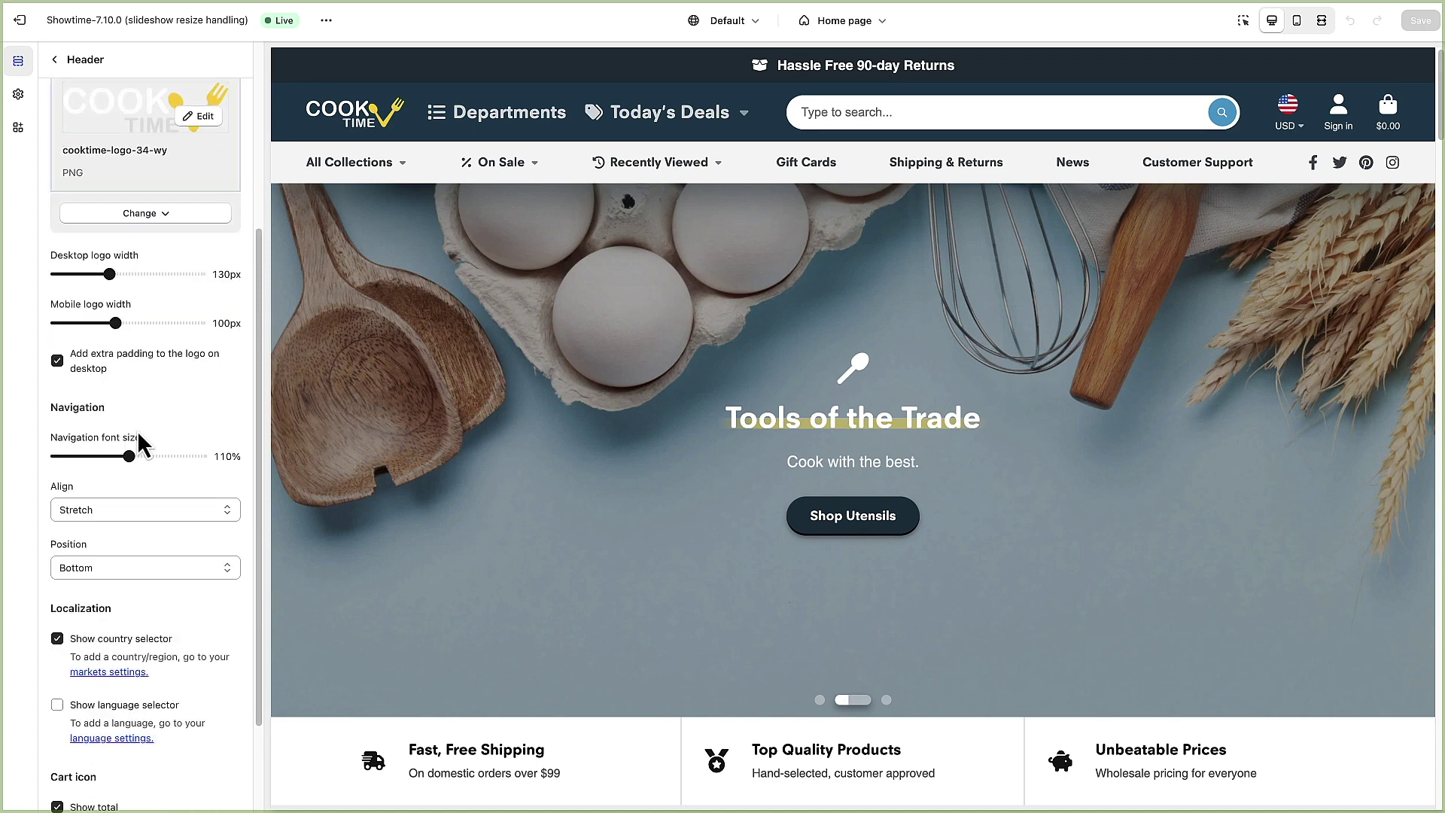
pyautogui.scroll(-2, 136, 459)
pyautogui.scroll(6, 140, 587)
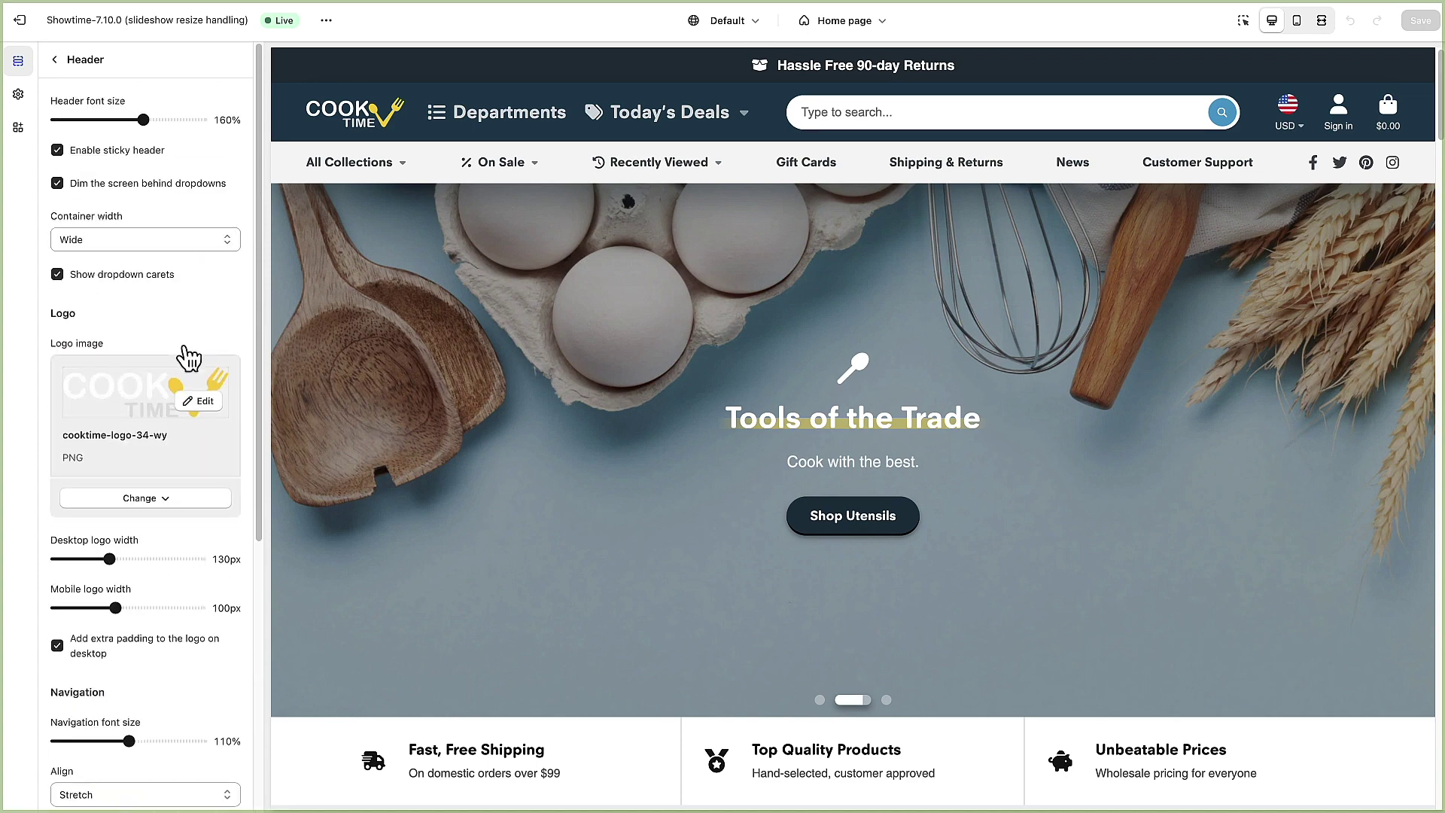
# Go back to the home page sections and list the Header's addable blocks, from Menu to Browsing history
pyautogui.click(55, 60)
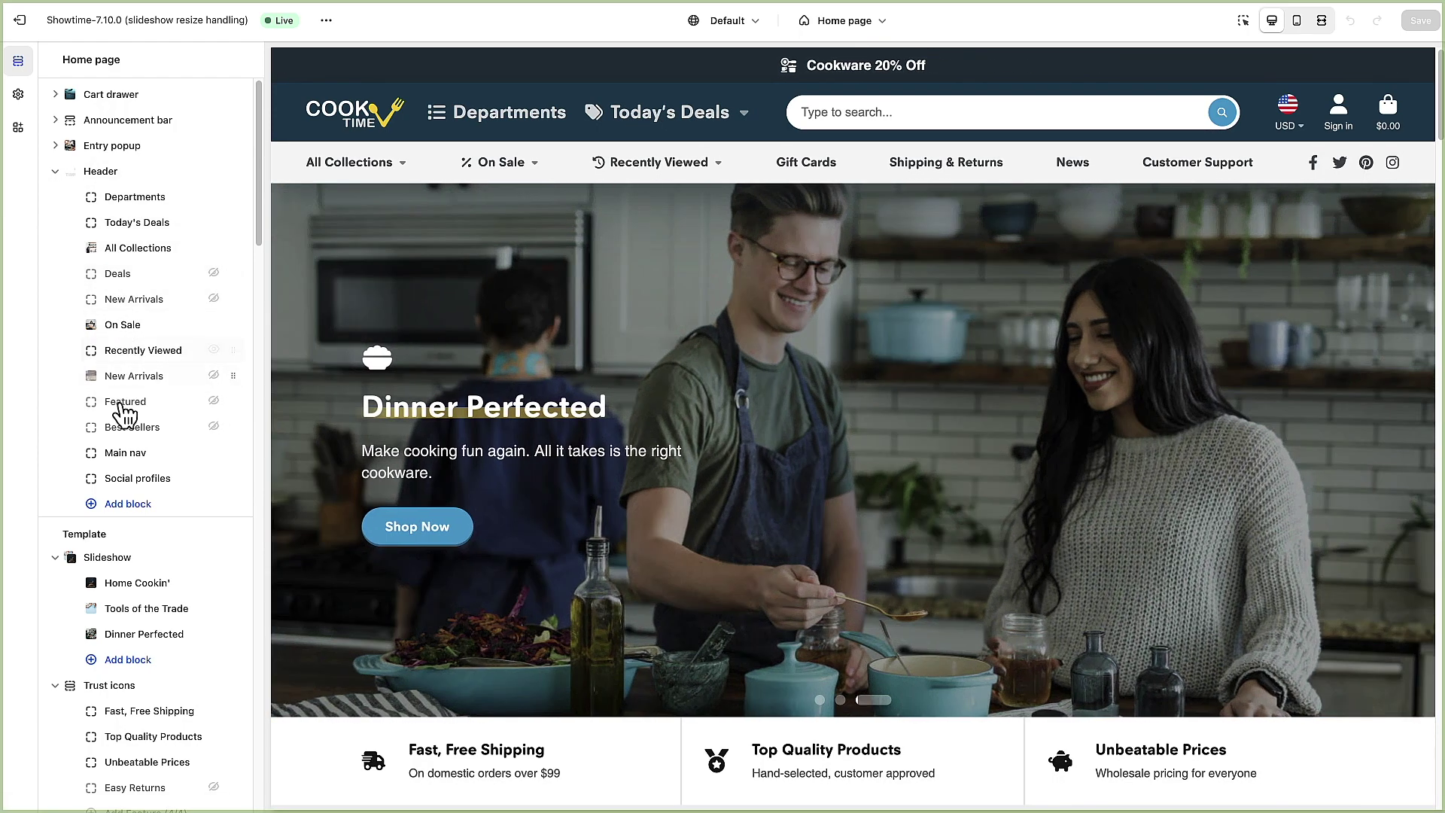
pyautogui.click(128, 505)
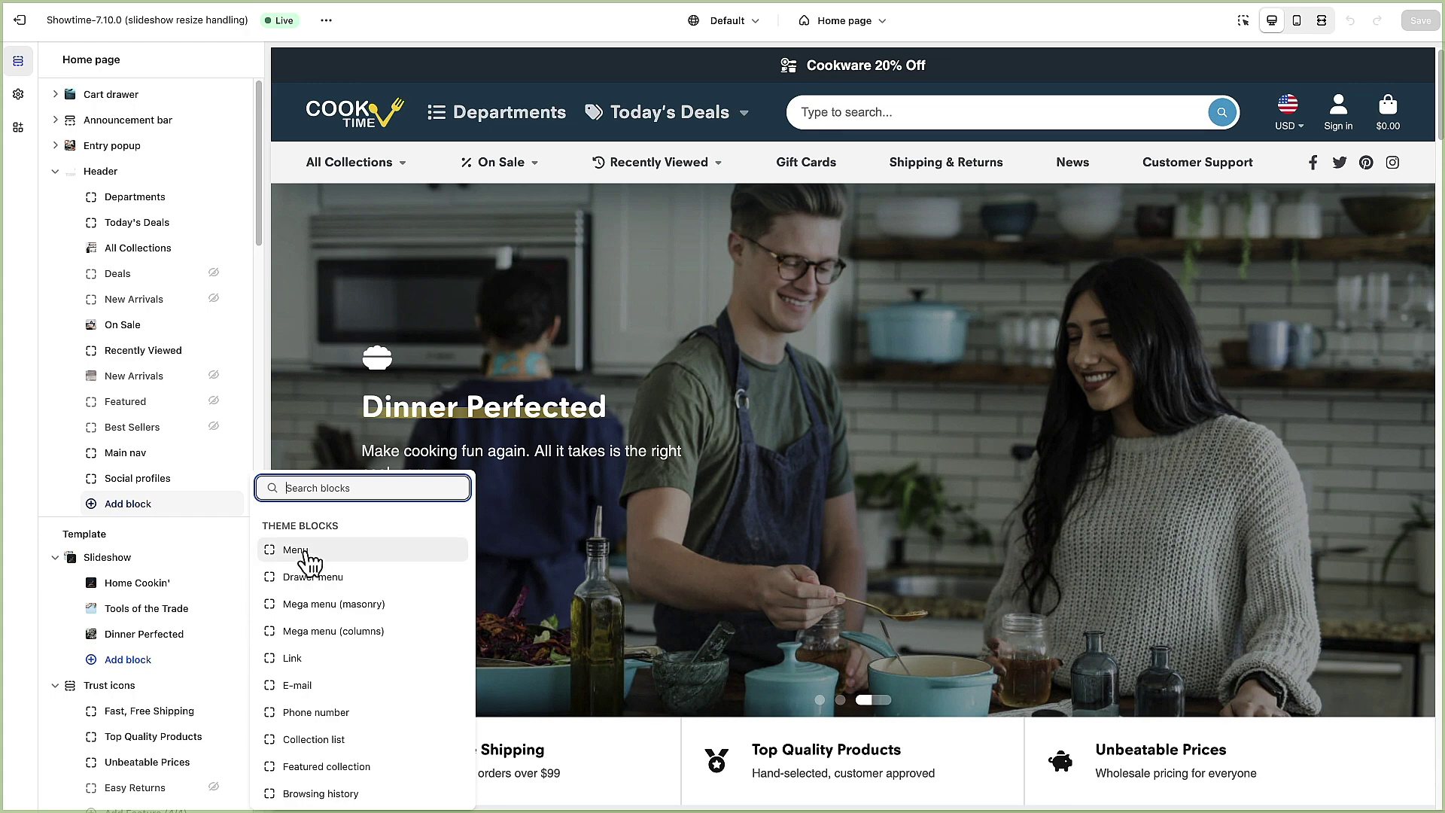
# Add a Main menu block, remove it again, and view the Departments drawer menu settings
pyautogui.click(295, 550)
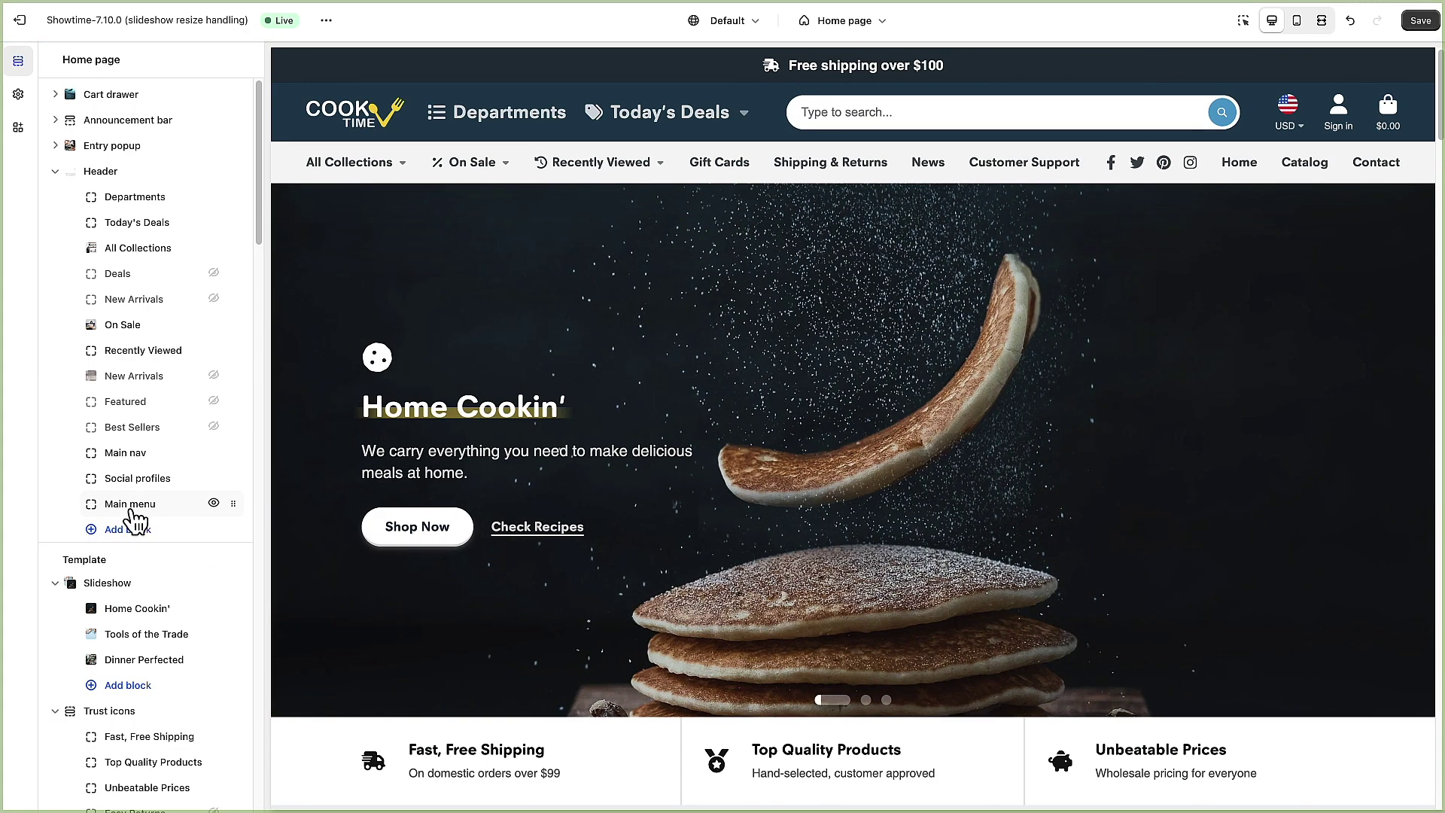
pyautogui.click(134, 517)
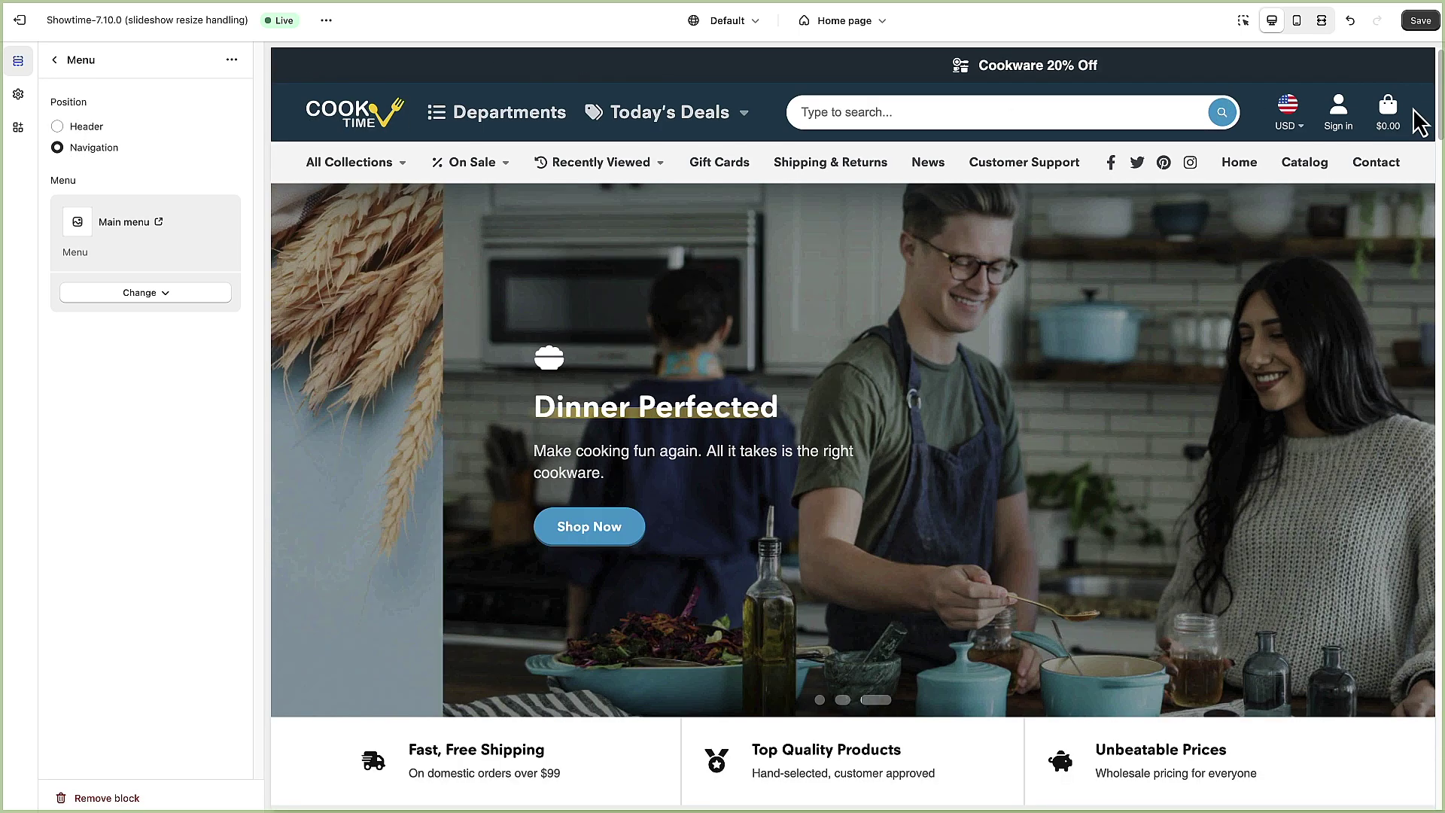
pyautogui.moveTo(367, 167)
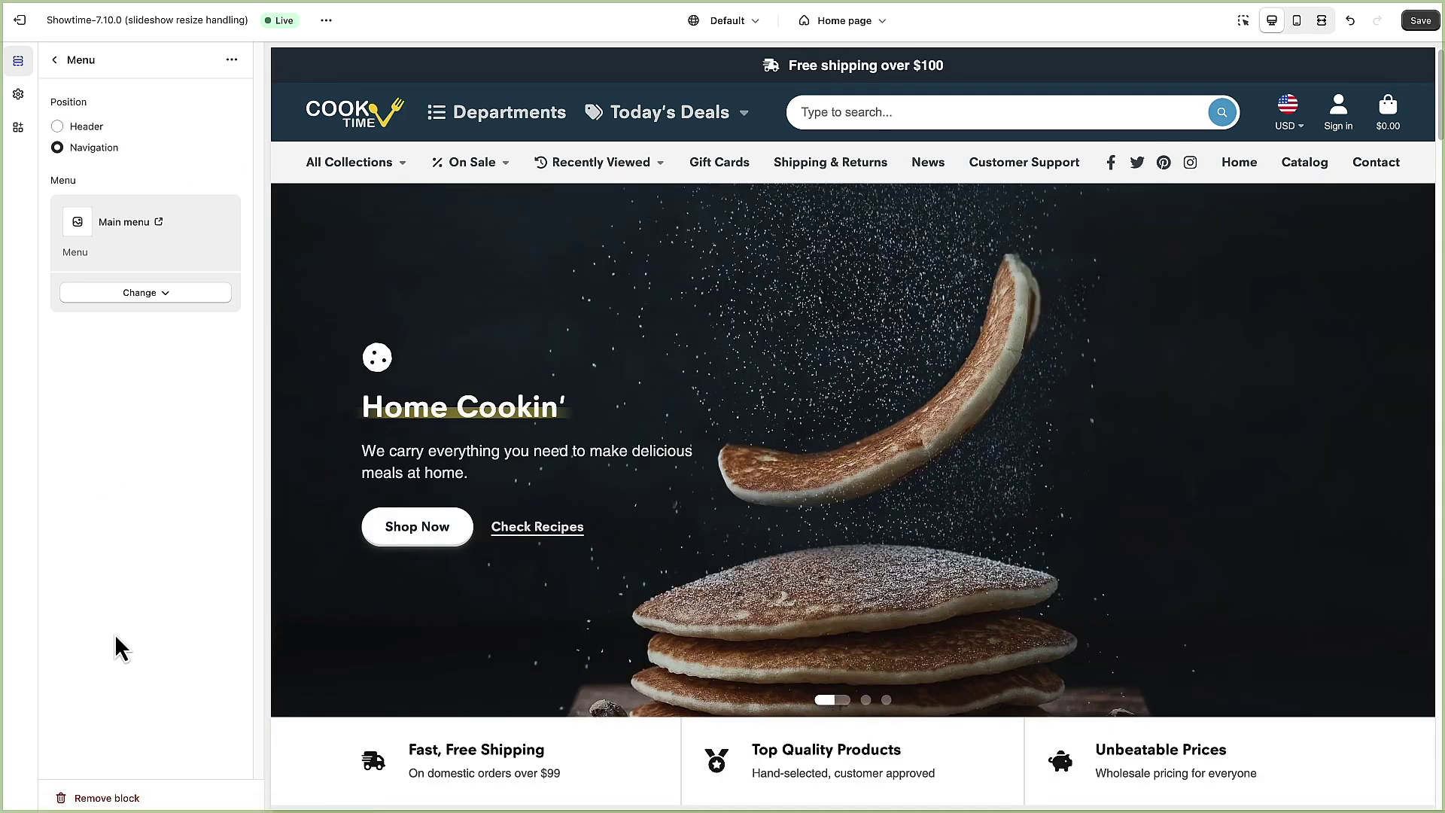
pyautogui.click(98, 798)
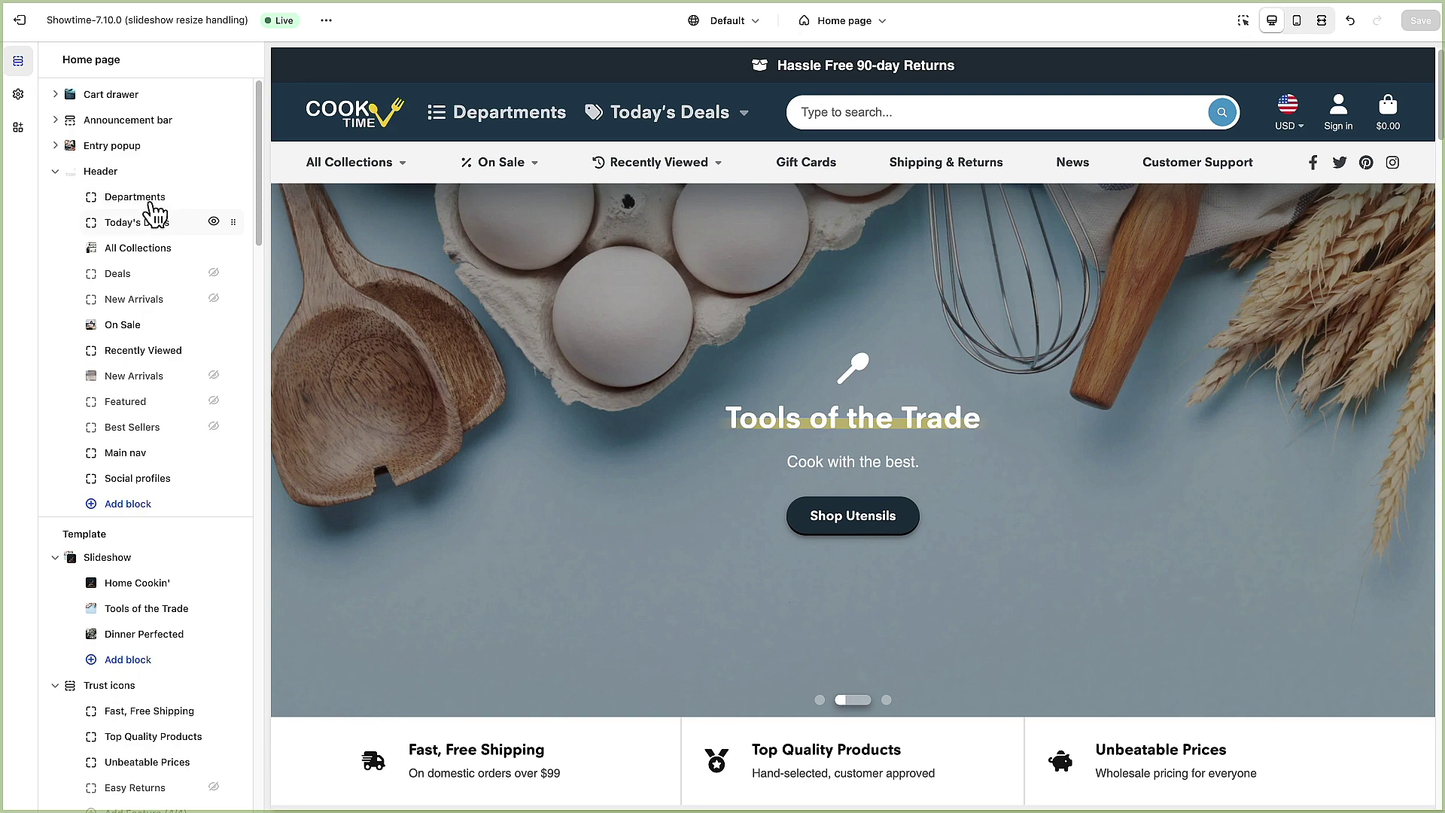
pyautogui.click(135, 197)
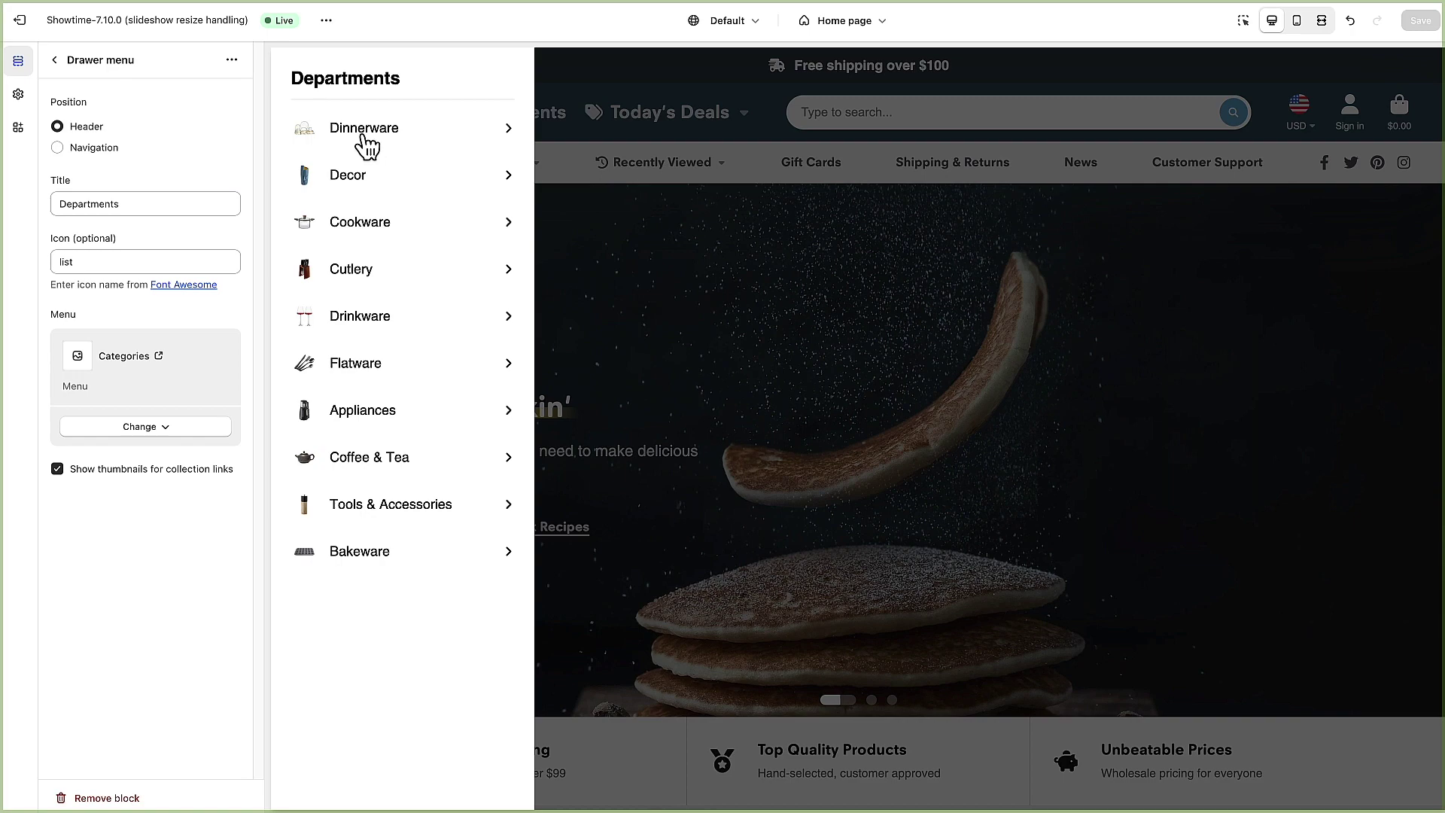
pyautogui.click(57, 65)
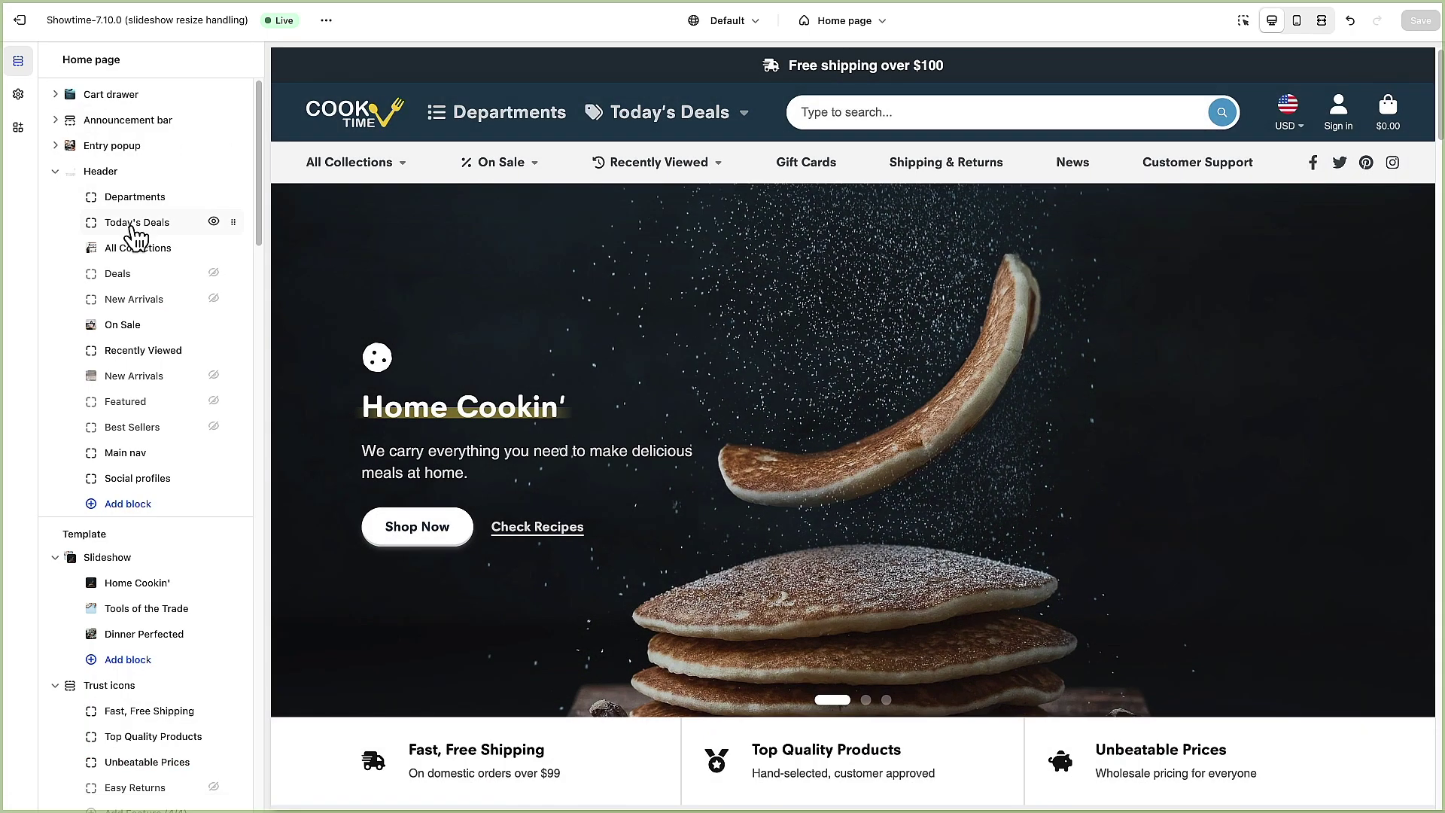
pyautogui.click(134, 225)
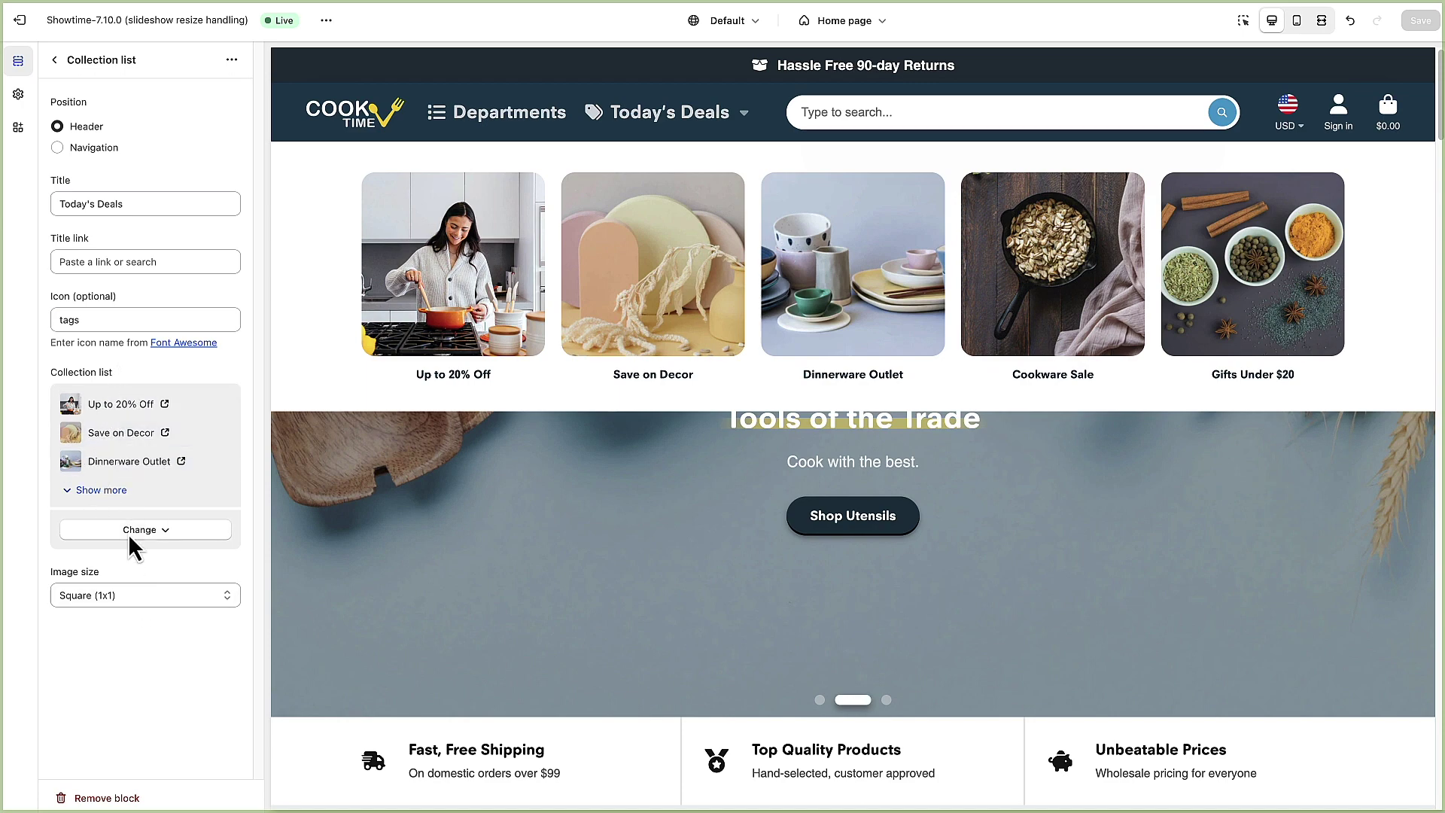
pyautogui.click(60, 65)
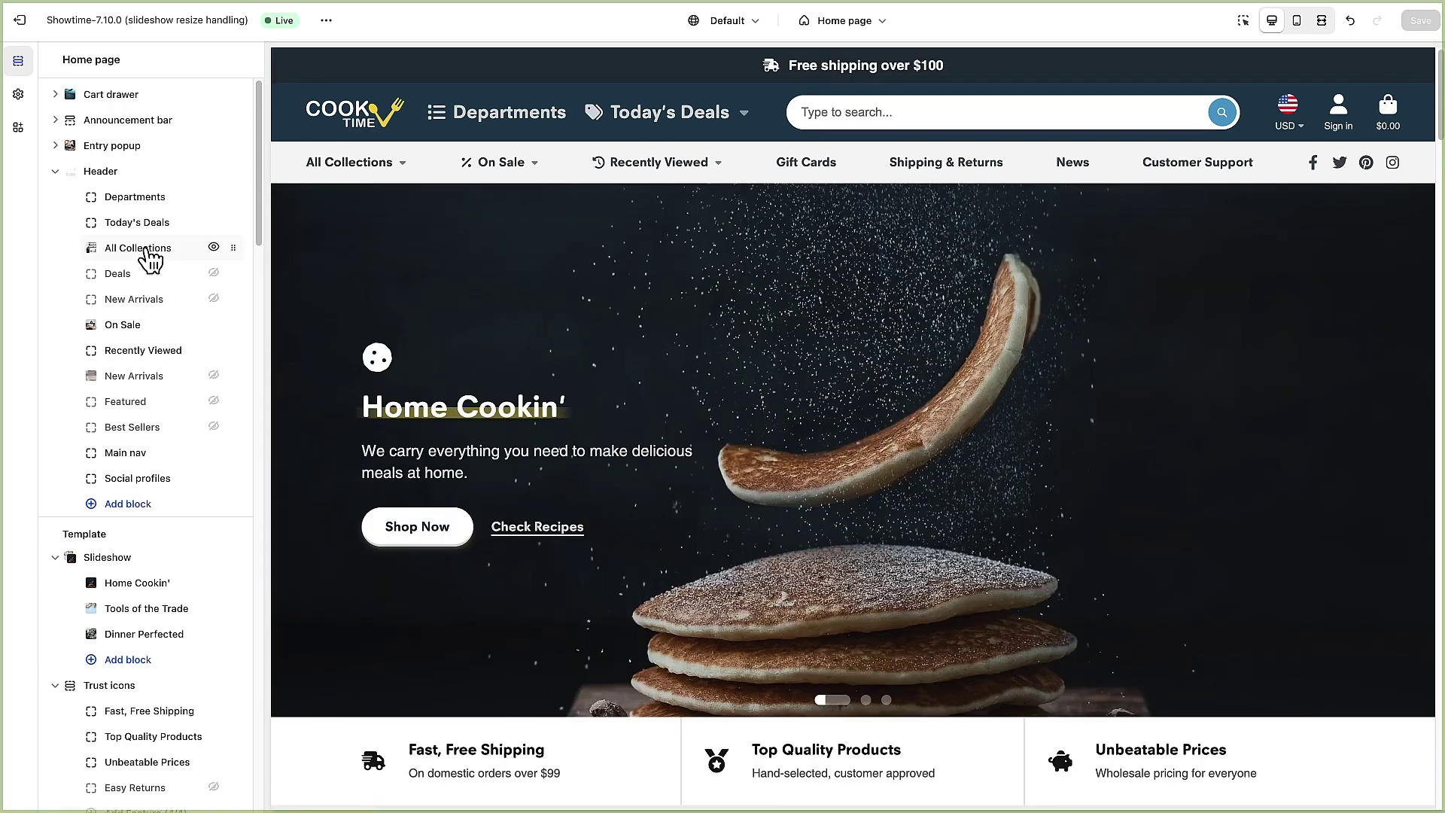
pyautogui.click(149, 254)
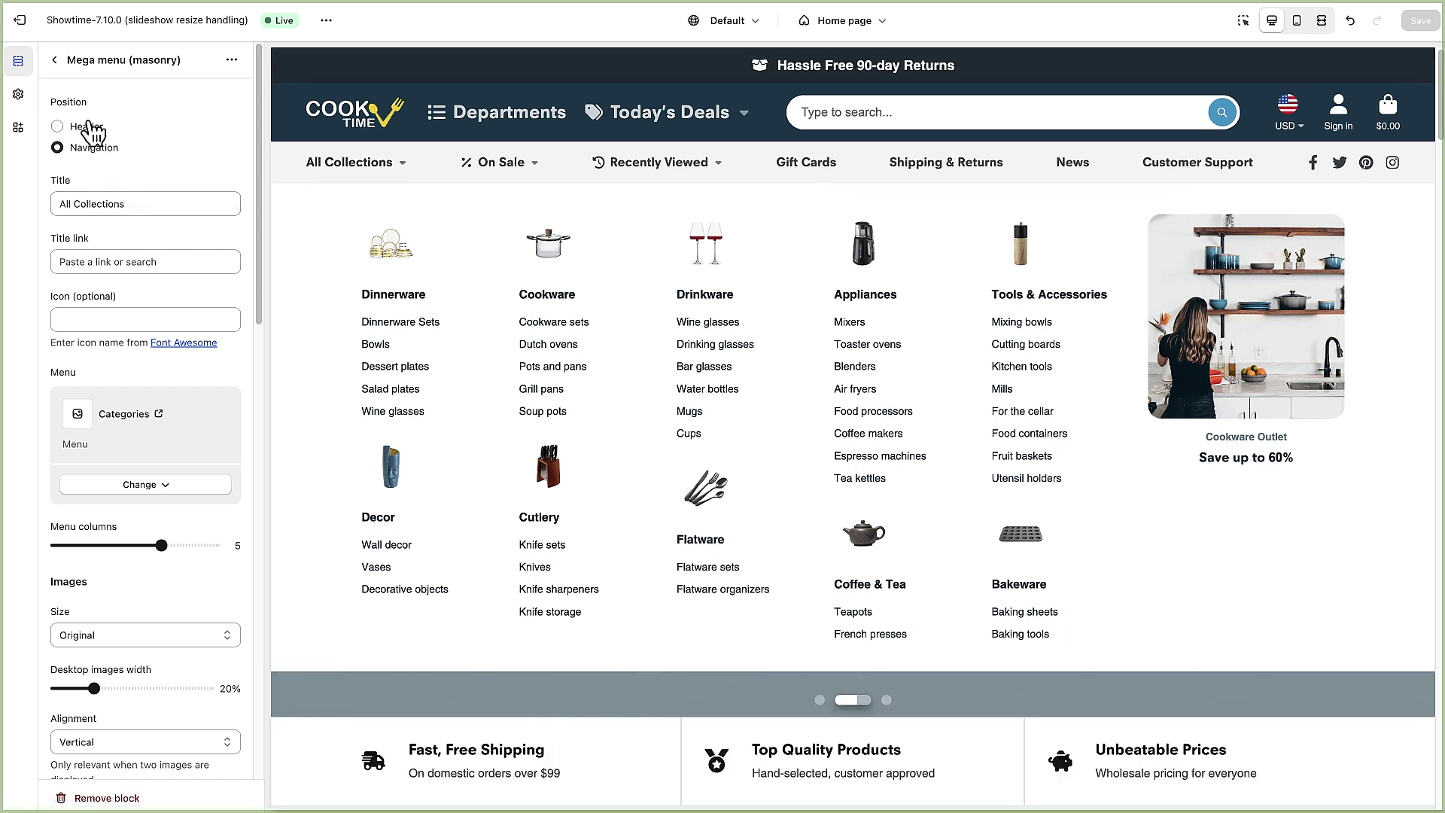
# Return to the home page sections and reopen the Header's theme-block picker with both mega menu types
pyautogui.click(54, 60)
pyautogui.click(141, 511)
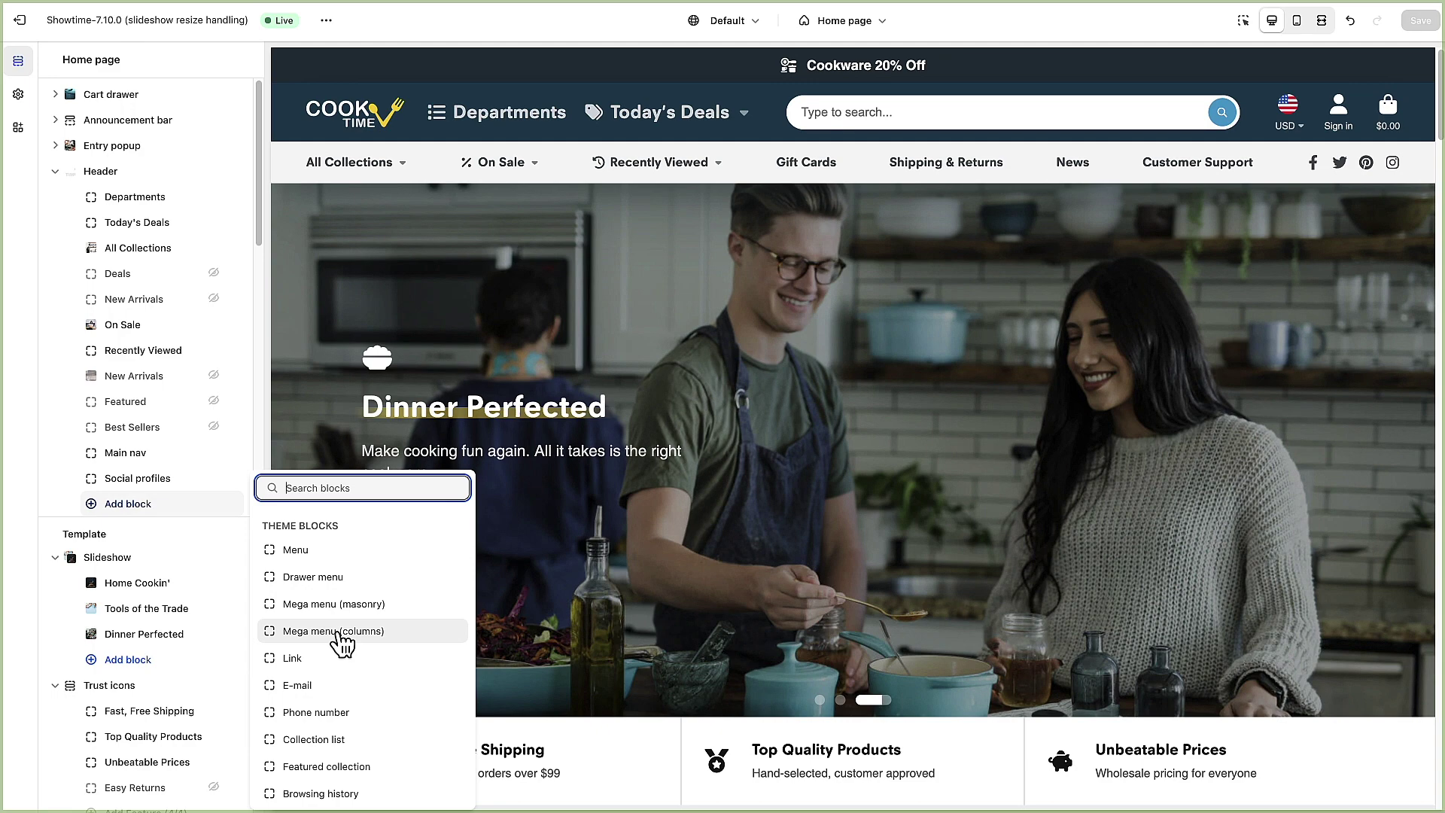
pyautogui.moveTo(369, 165)
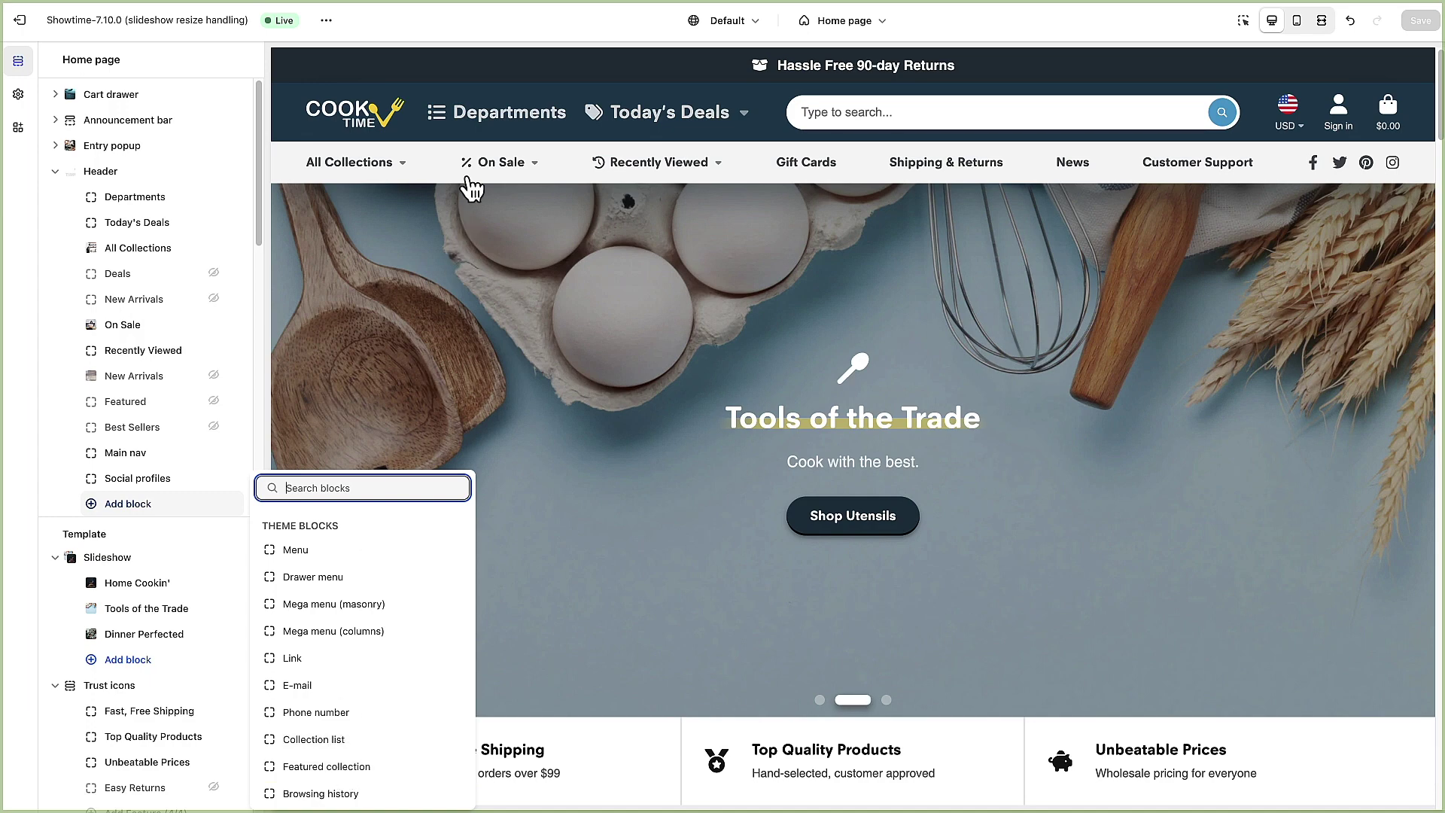
pyautogui.moveTo(485, 174)
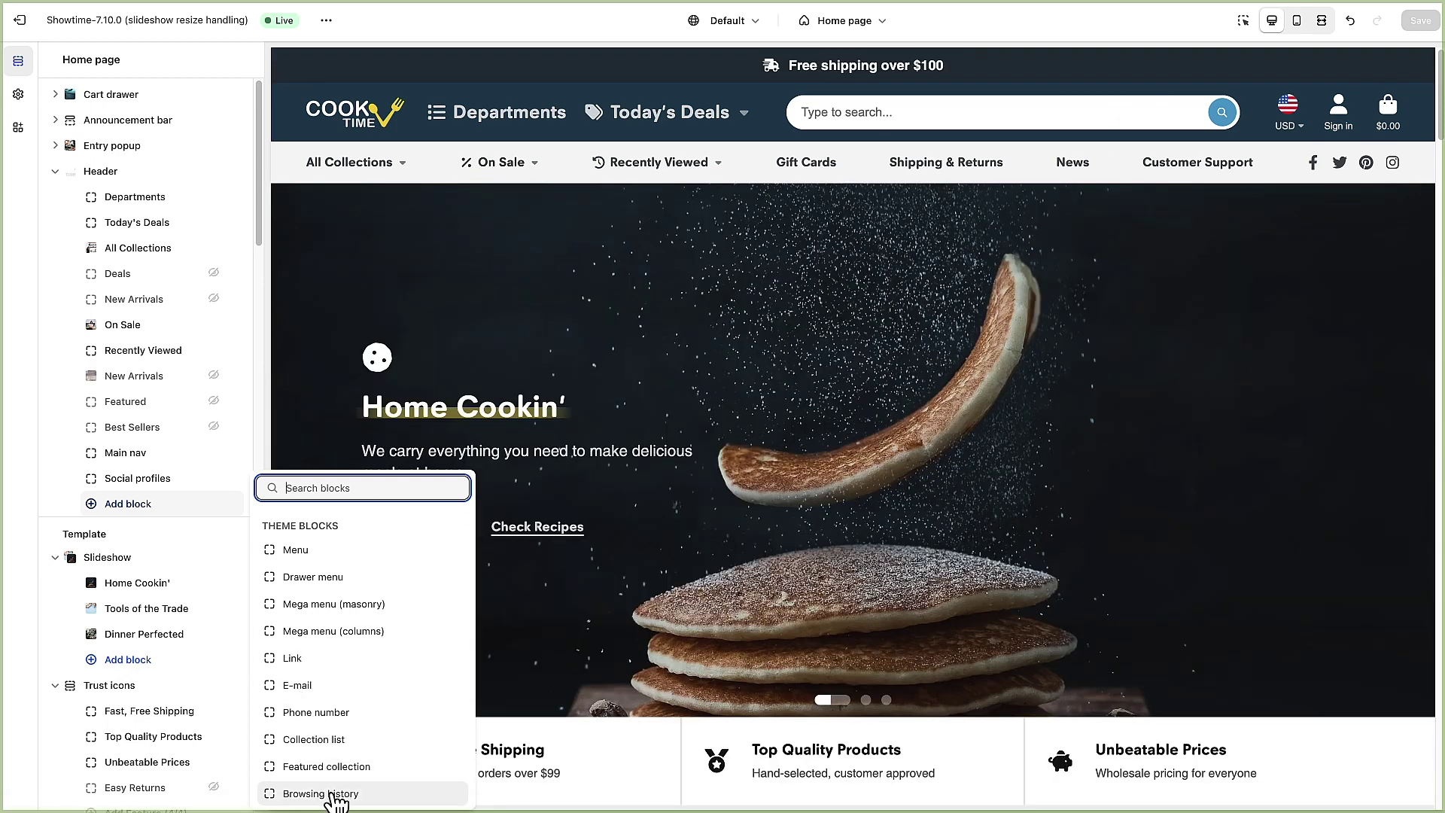
pyautogui.moveTo(659, 181)
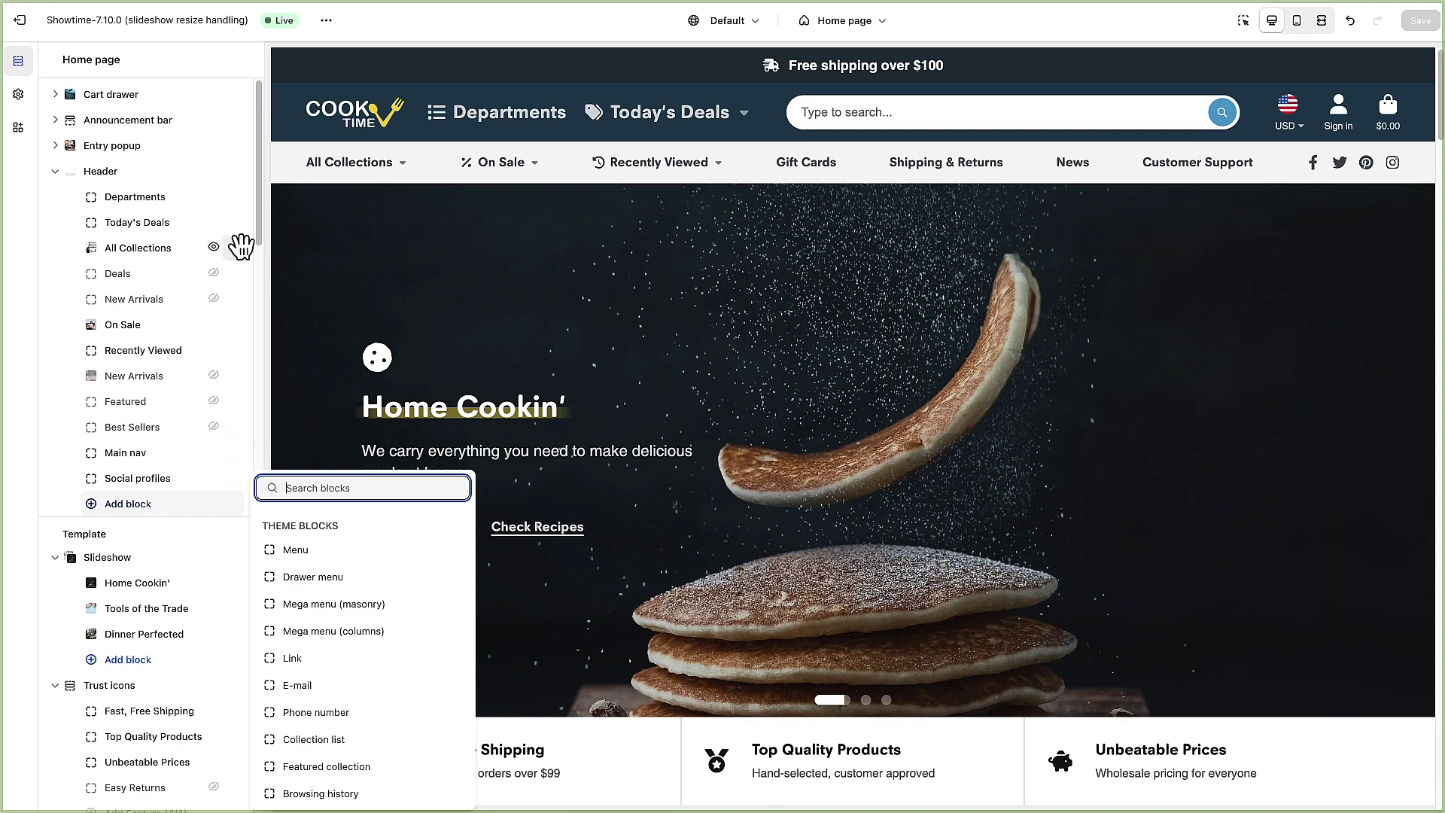
pyautogui.moveTo(244, 250)
pyautogui.mouseDown()
pyautogui.moveTo(242, 271)
pyautogui.moveTo(241, 251)
pyautogui.mouseUp()
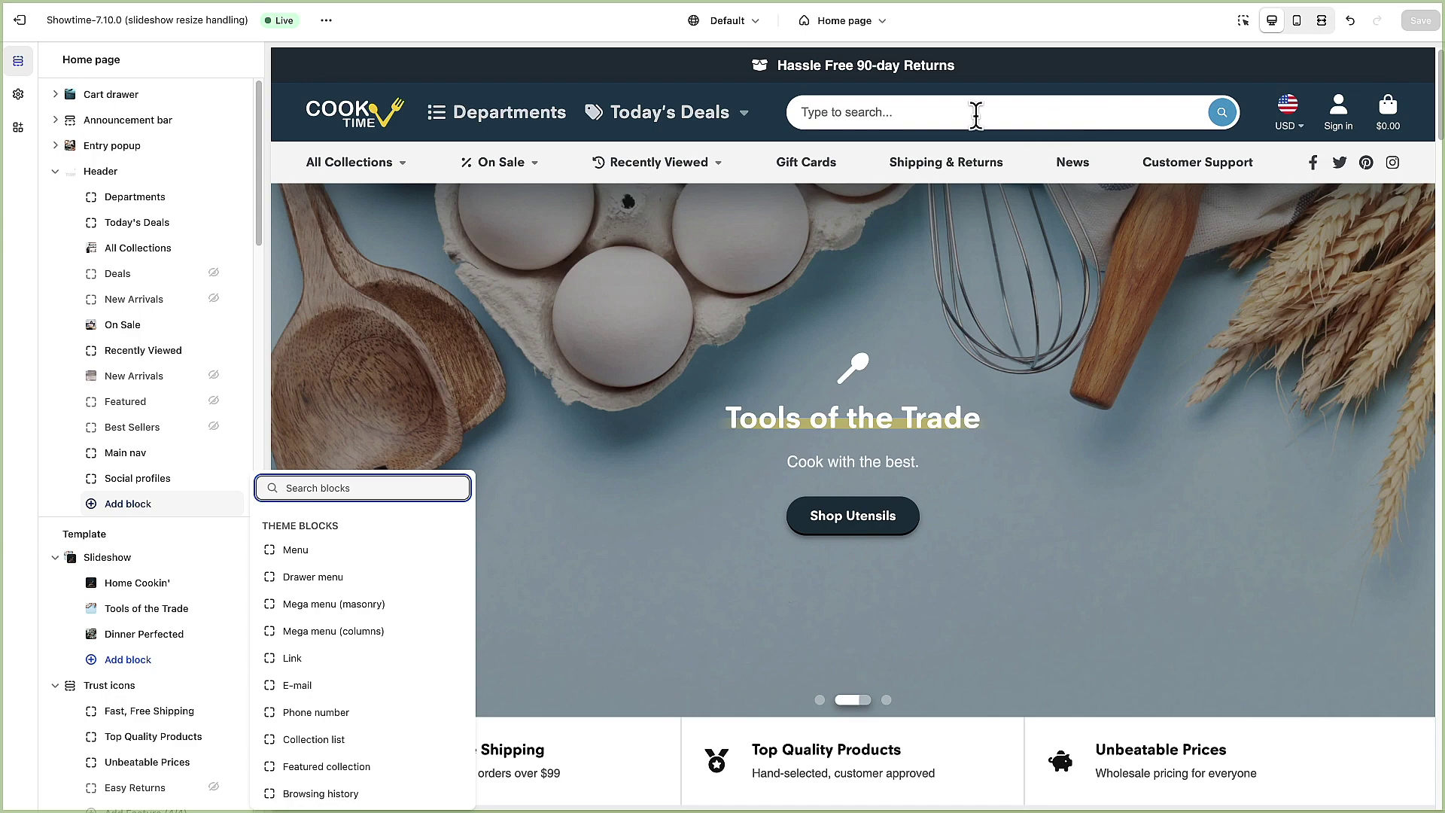
pyautogui.moveTo(558, 136)
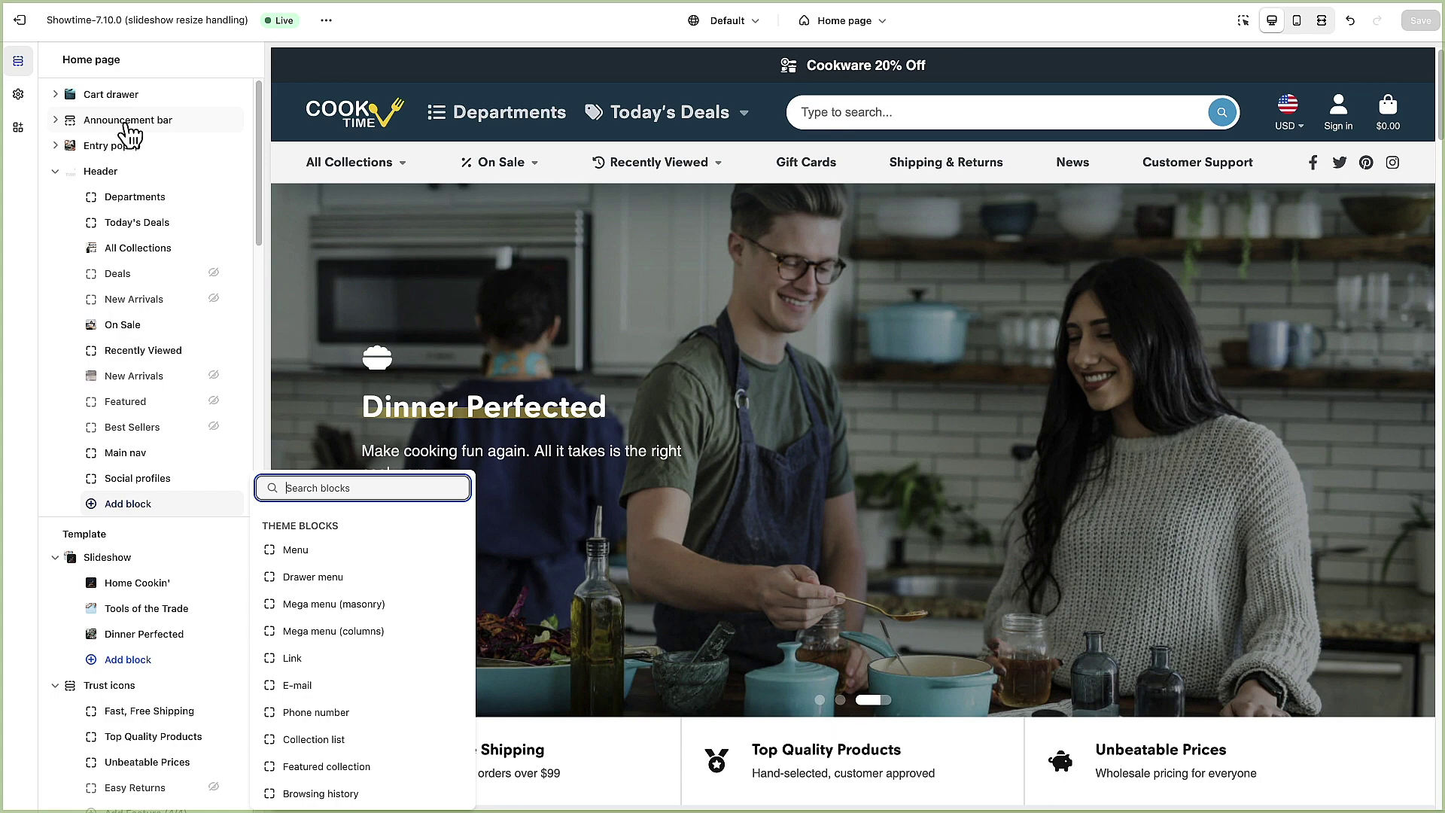
# View the Announcement bar settings and its three announcement blocks, then exit the theme editor
pyautogui.click(128, 122)
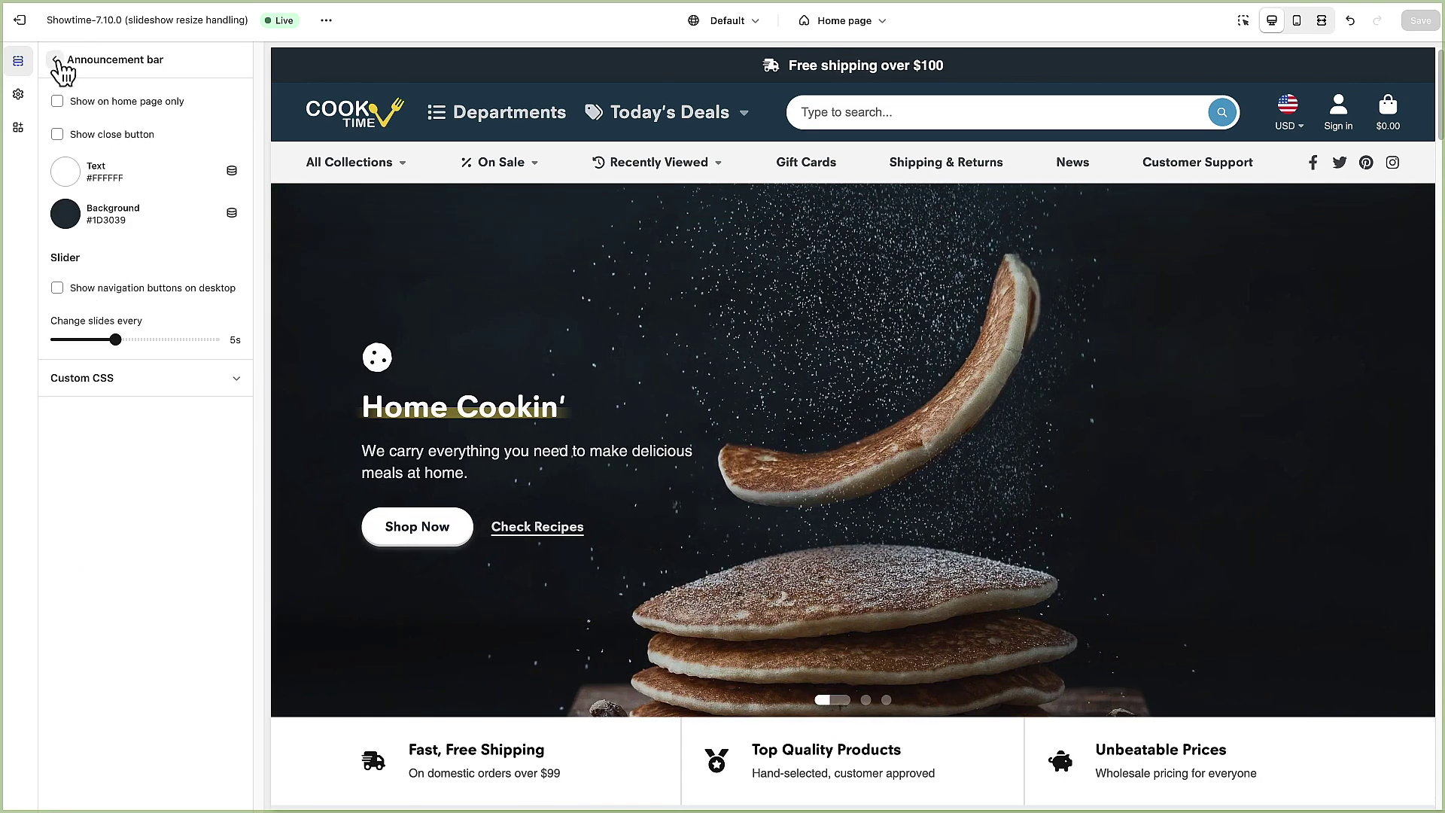
pyautogui.click(58, 60)
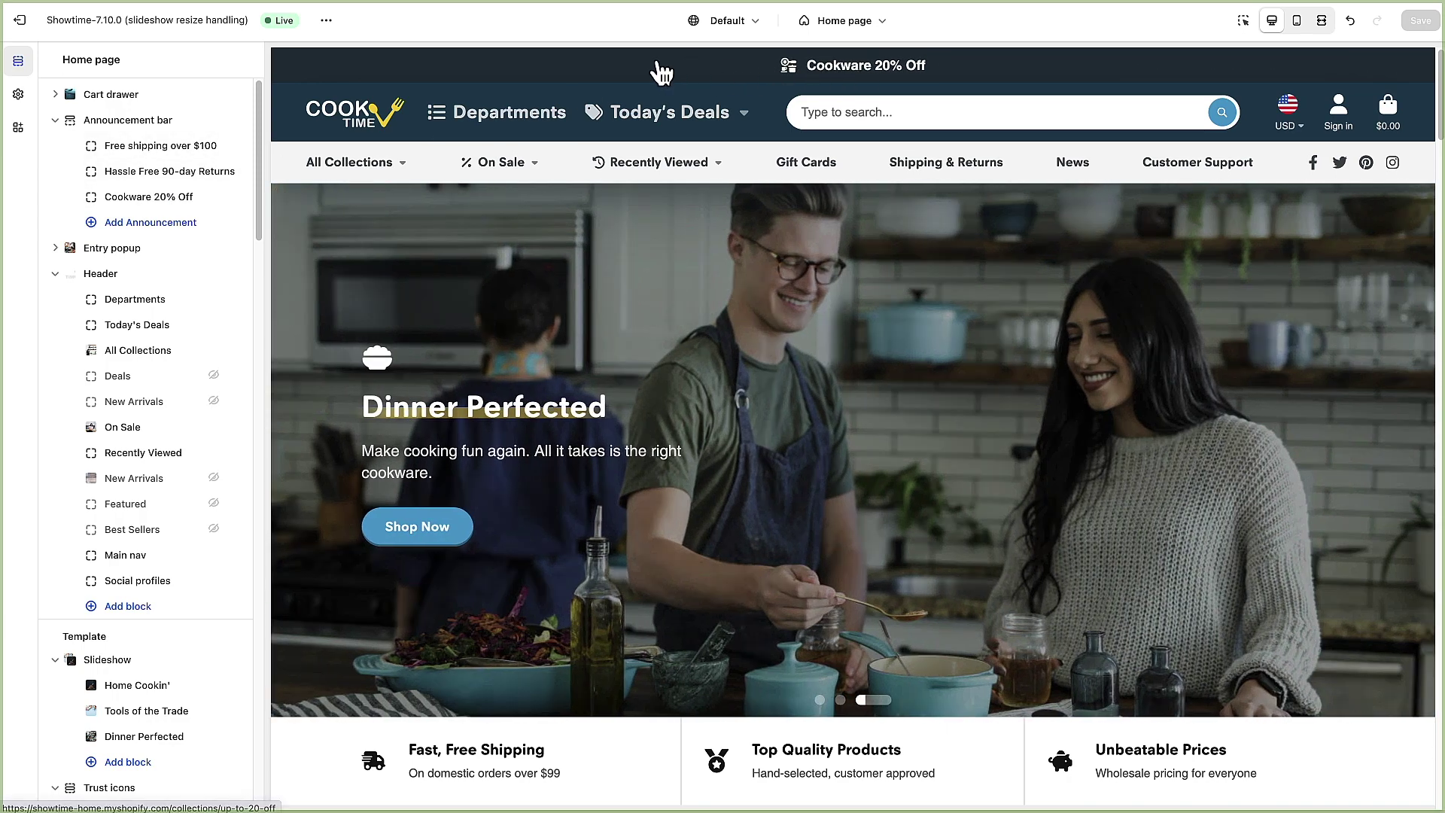
pyautogui.moveTo(652, 118)
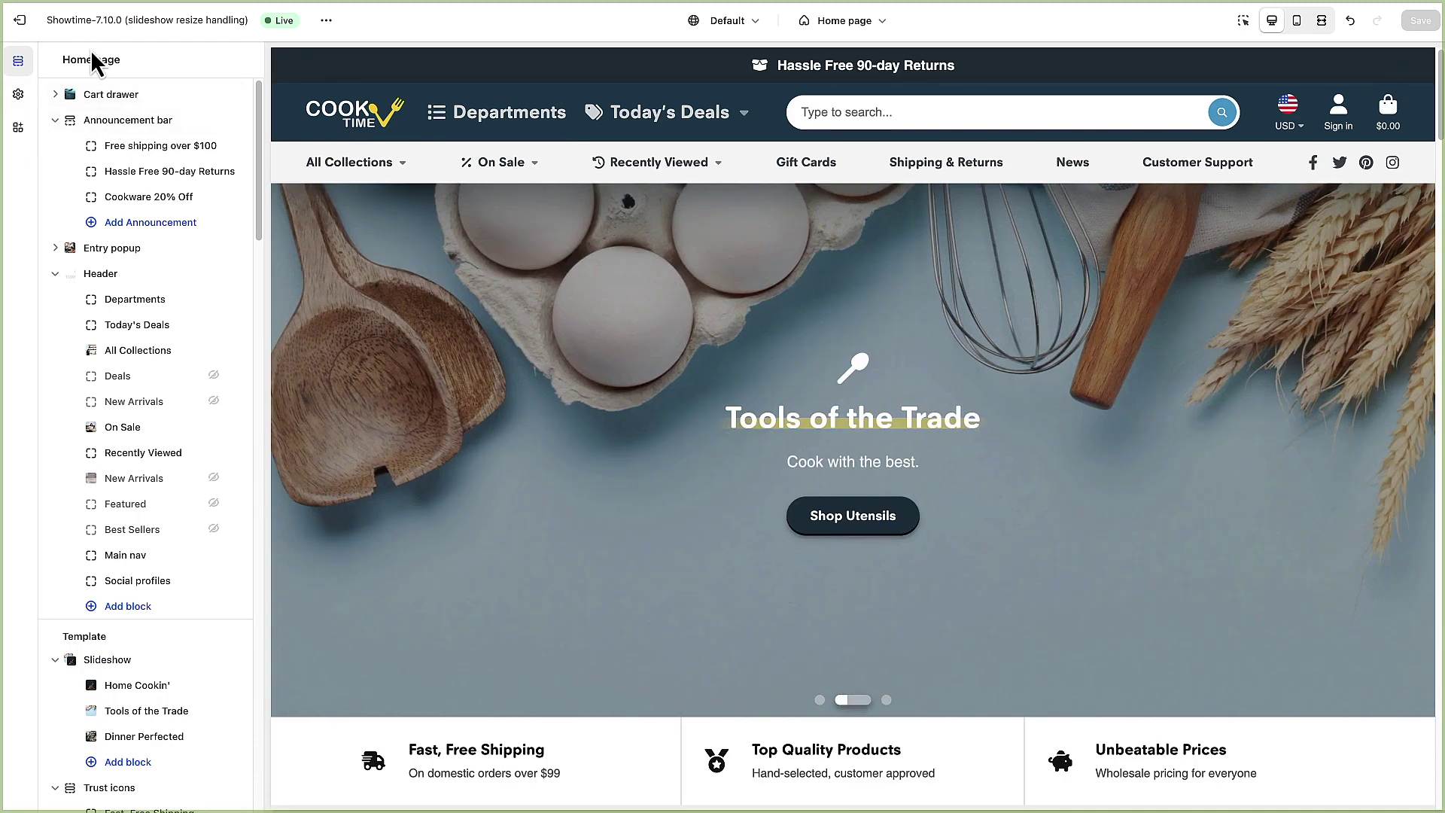
pyautogui.click(27, 22)
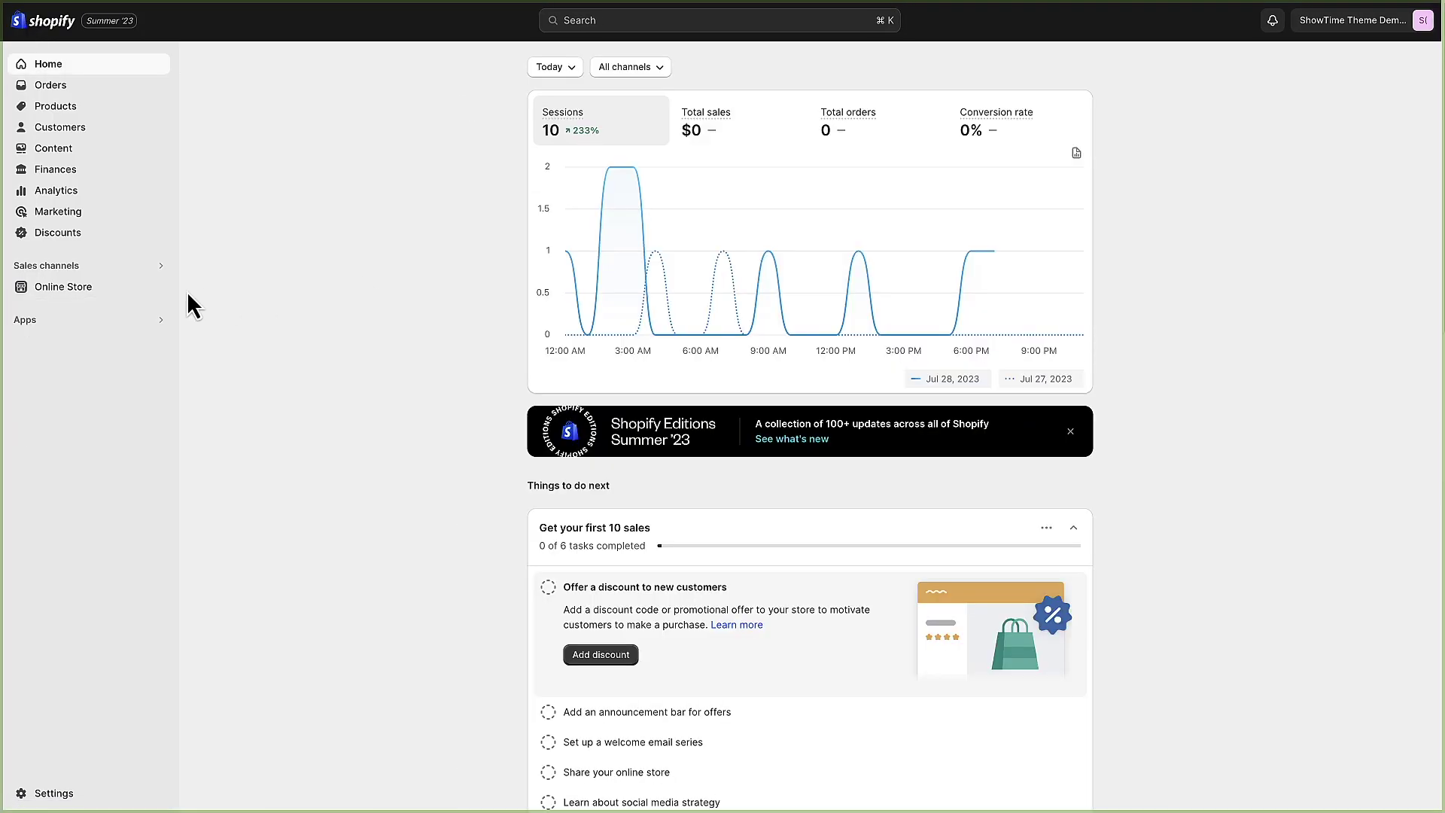
# Open the Categories navigation menu and collapse its Dinnerware, Cookware and Bakeware sub-items
pyautogui.click(63, 292)
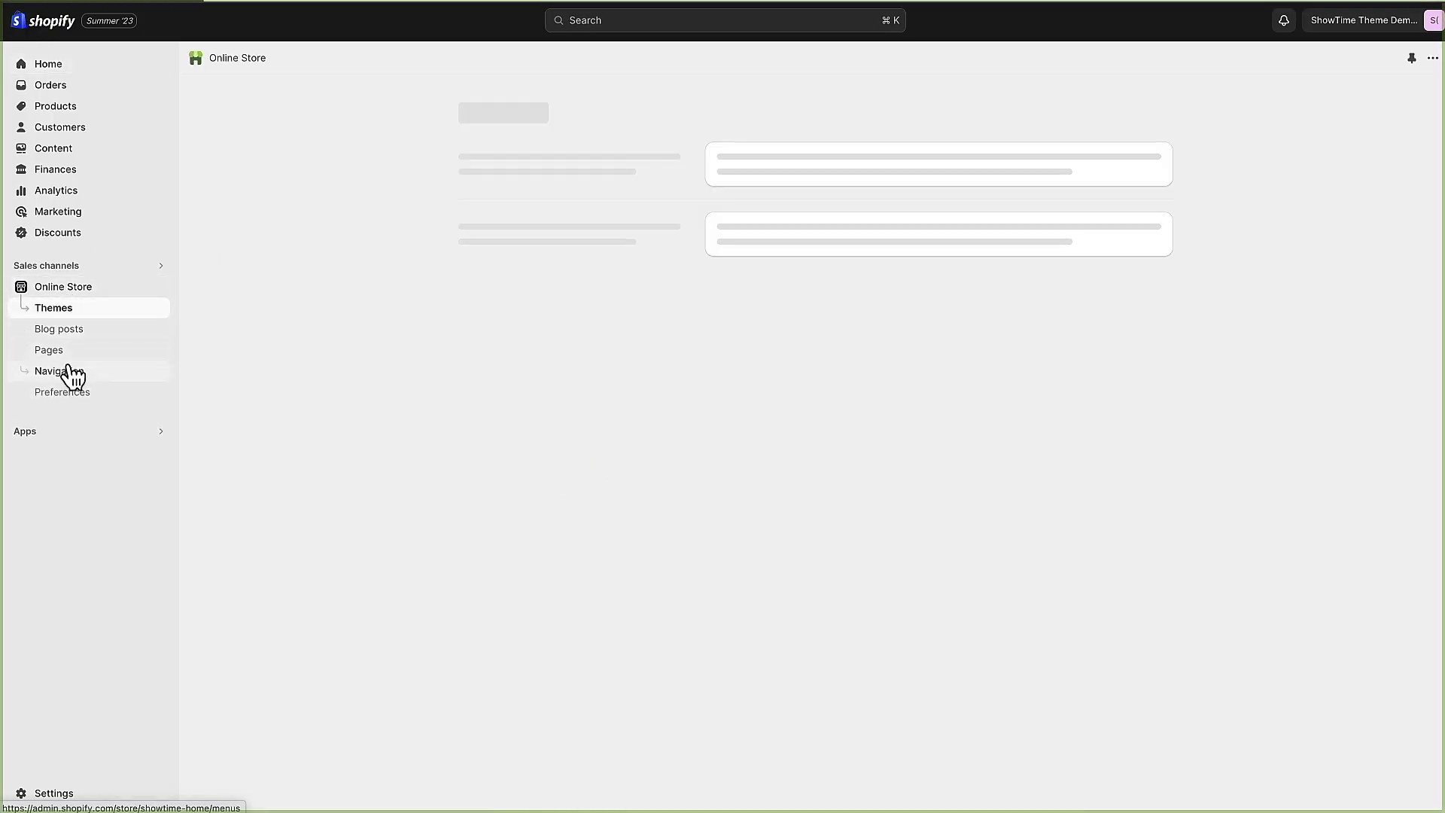
pyautogui.click(69, 370)
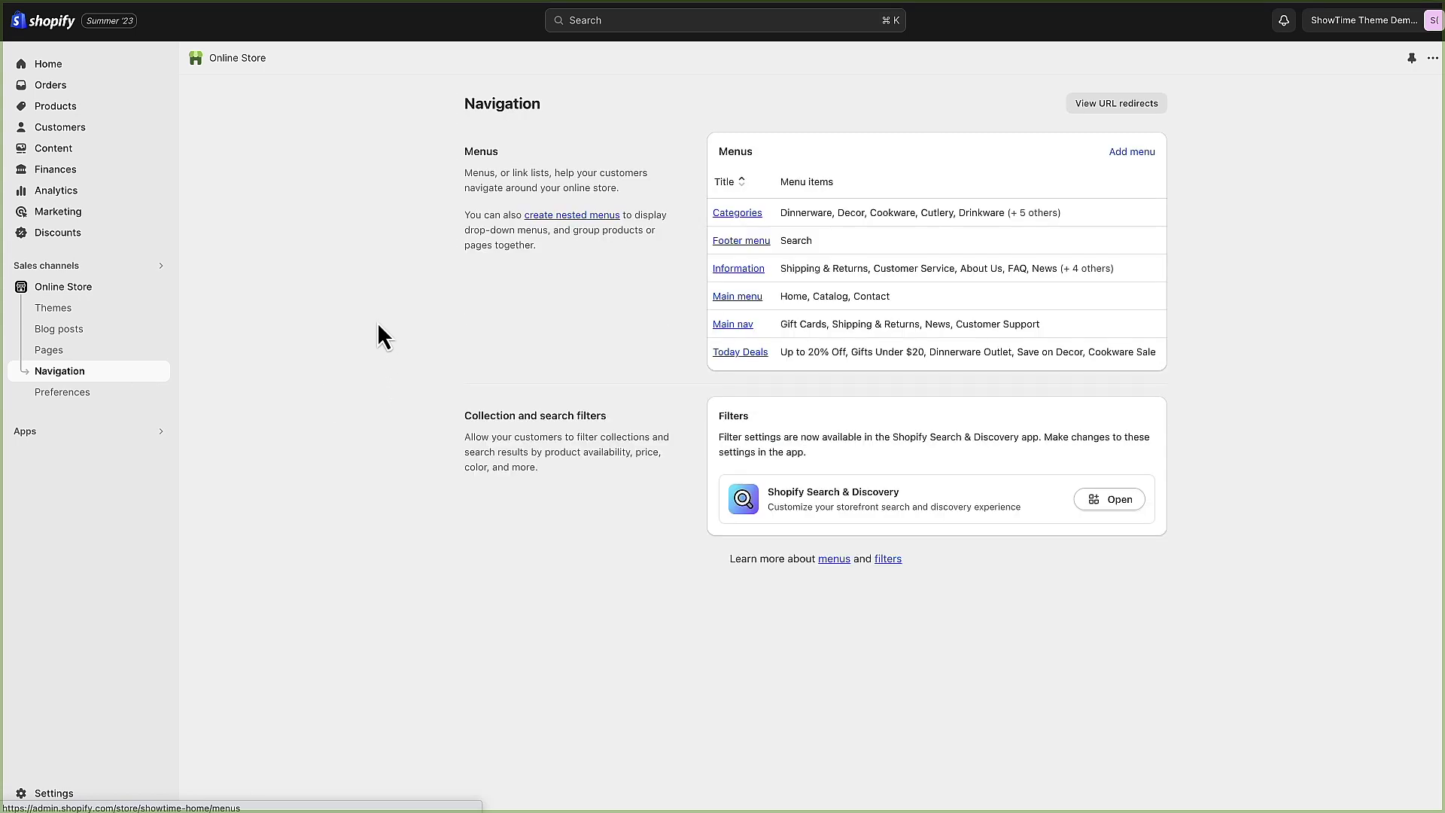
pyautogui.click(741, 219)
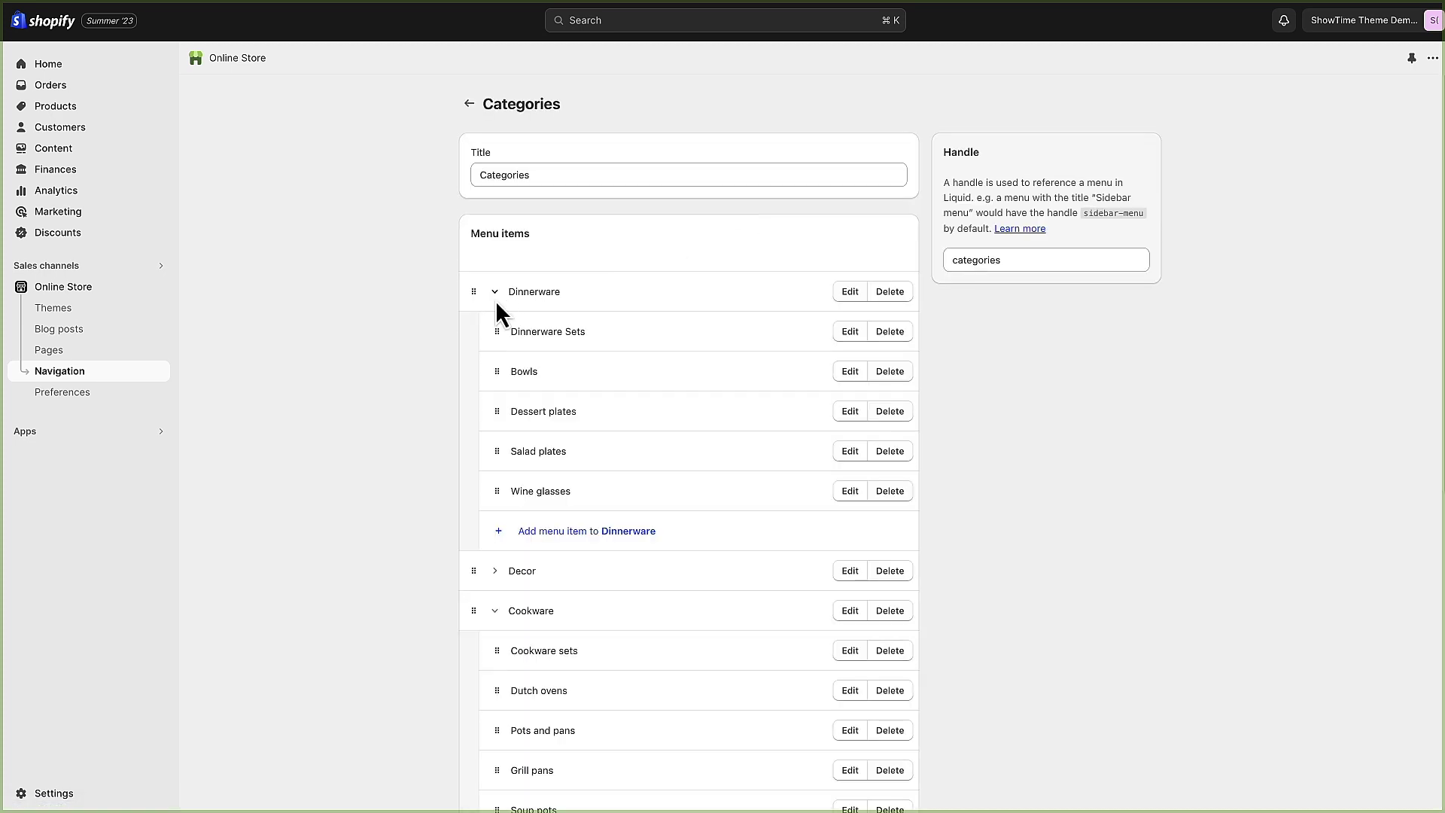
pyautogui.click(495, 293)
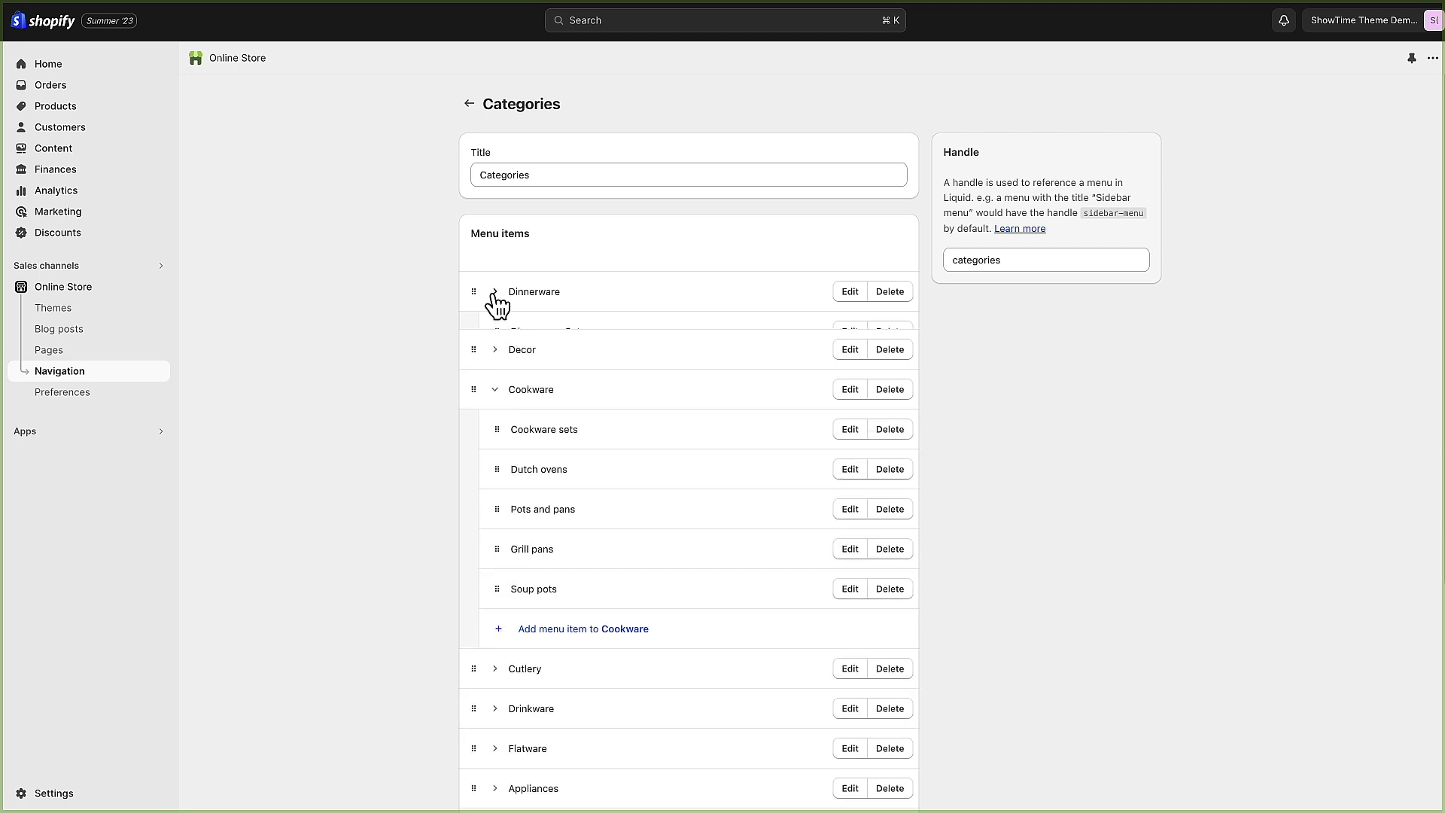
pyautogui.click(496, 372)
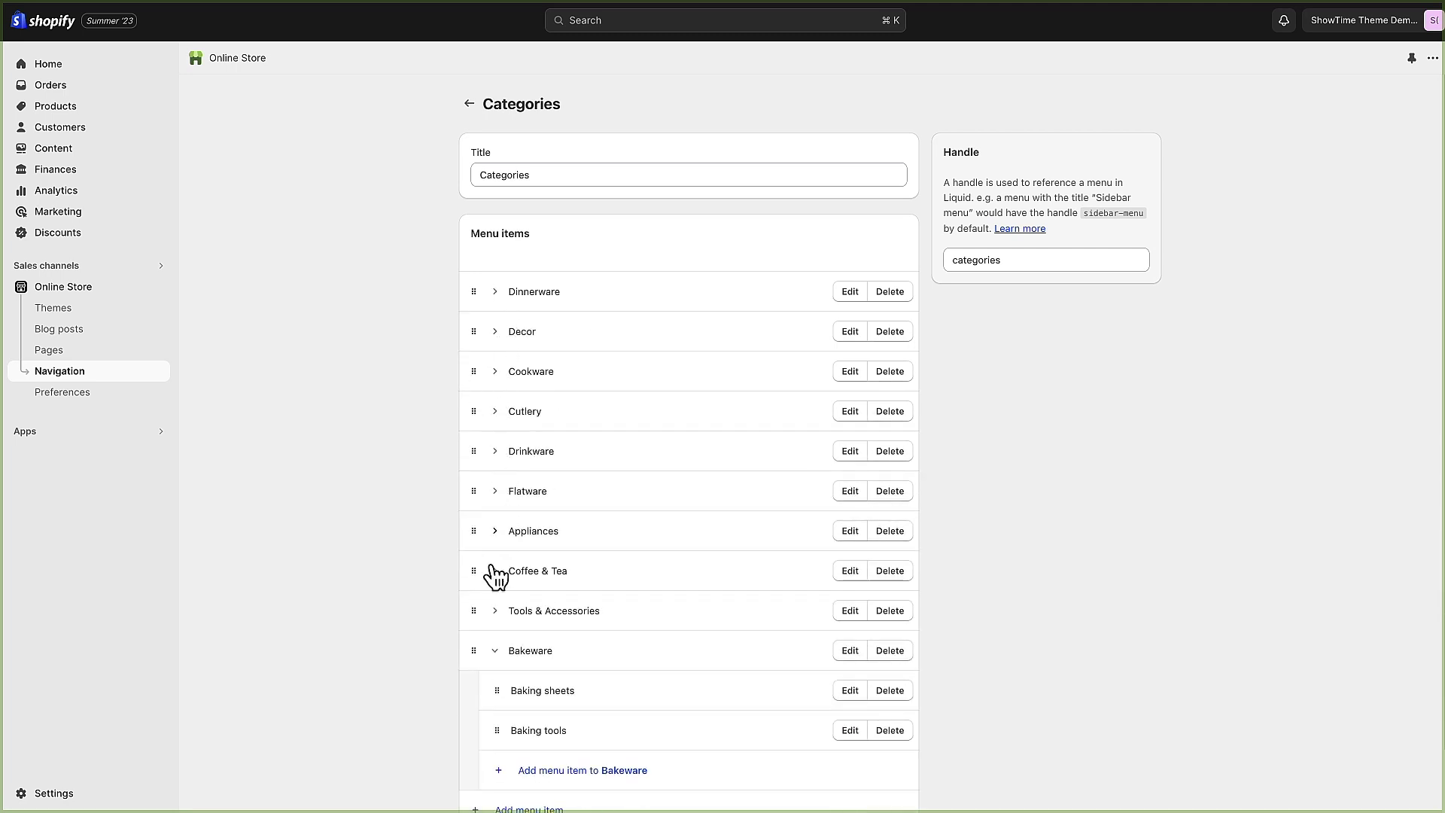
pyautogui.click(495, 652)
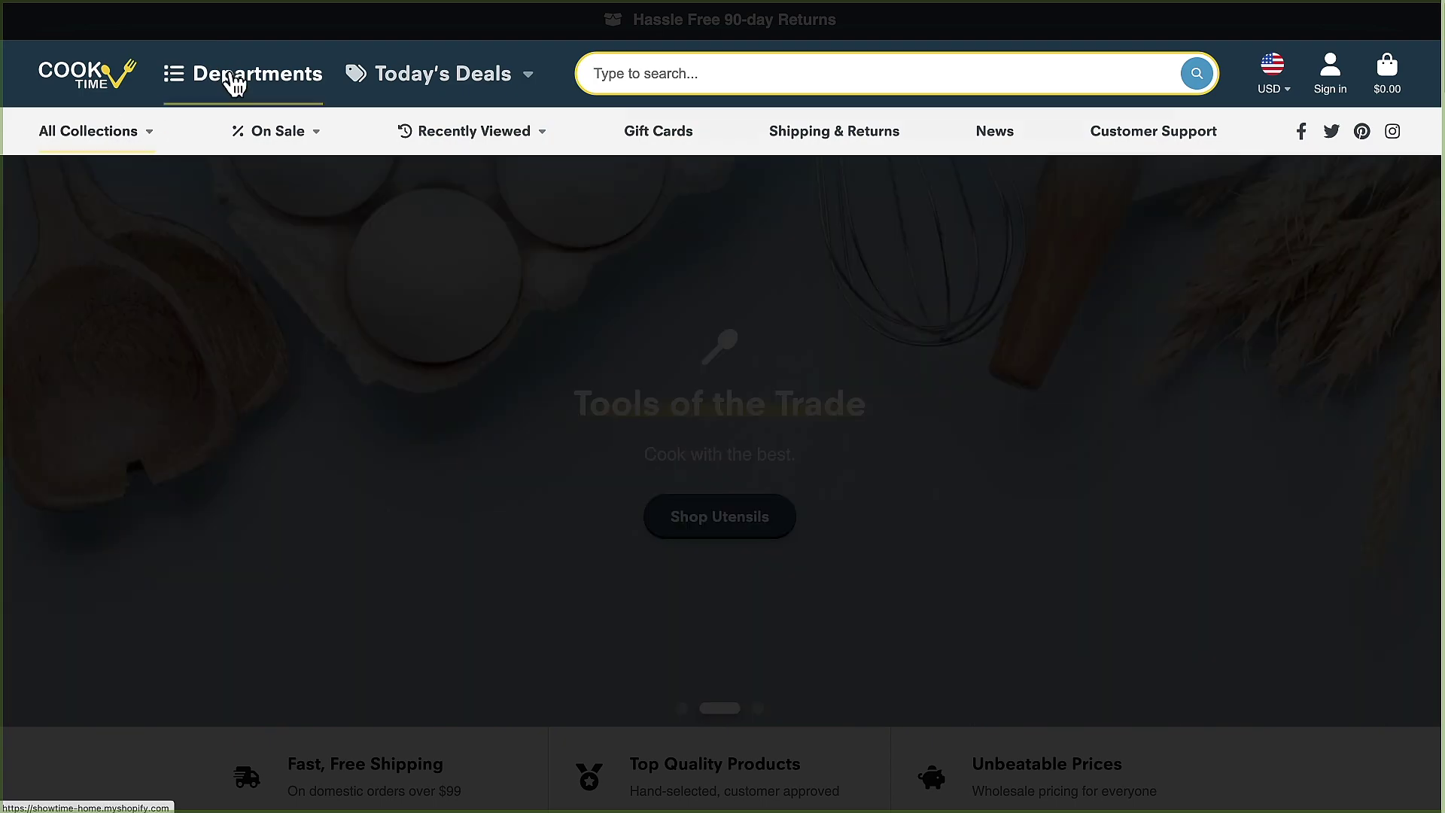
# Expand Dinnerware in the Categories menu and match its five subcategories in the storefront Departments drawer
pyautogui.click(234, 84)
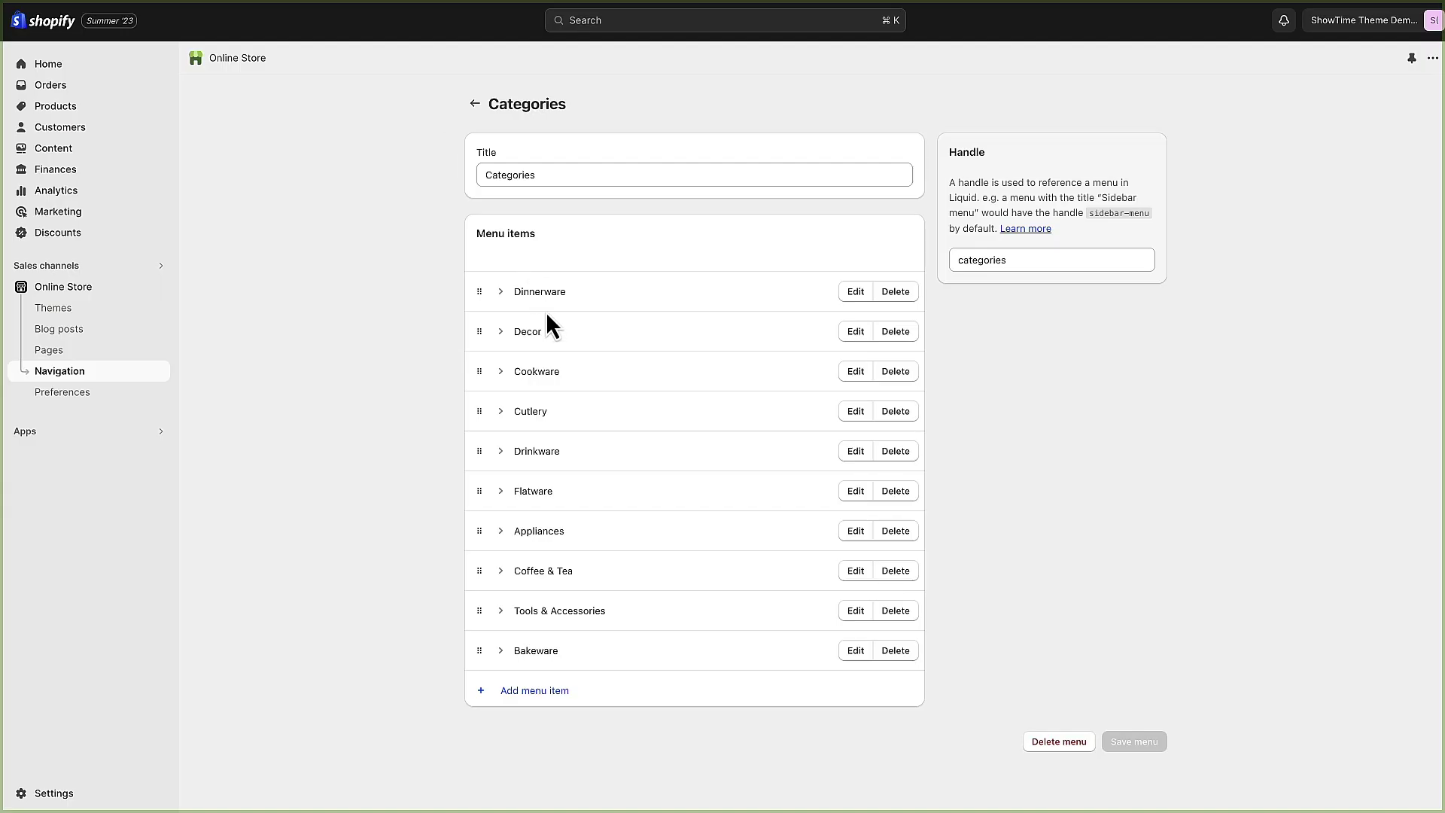
pyautogui.click(501, 294)
pyautogui.scroll(-2, 549, 309)
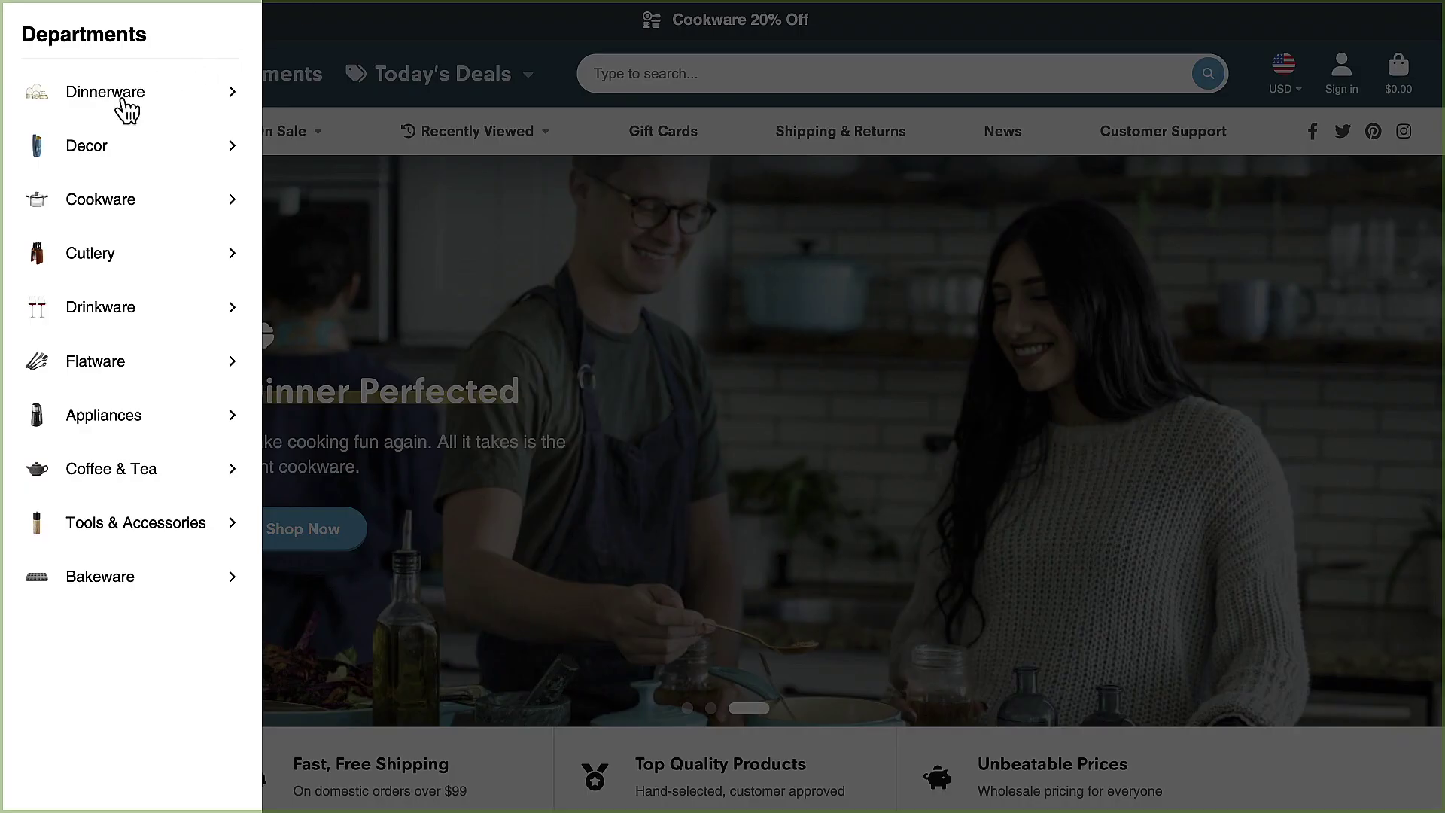
pyautogui.click(118, 100)
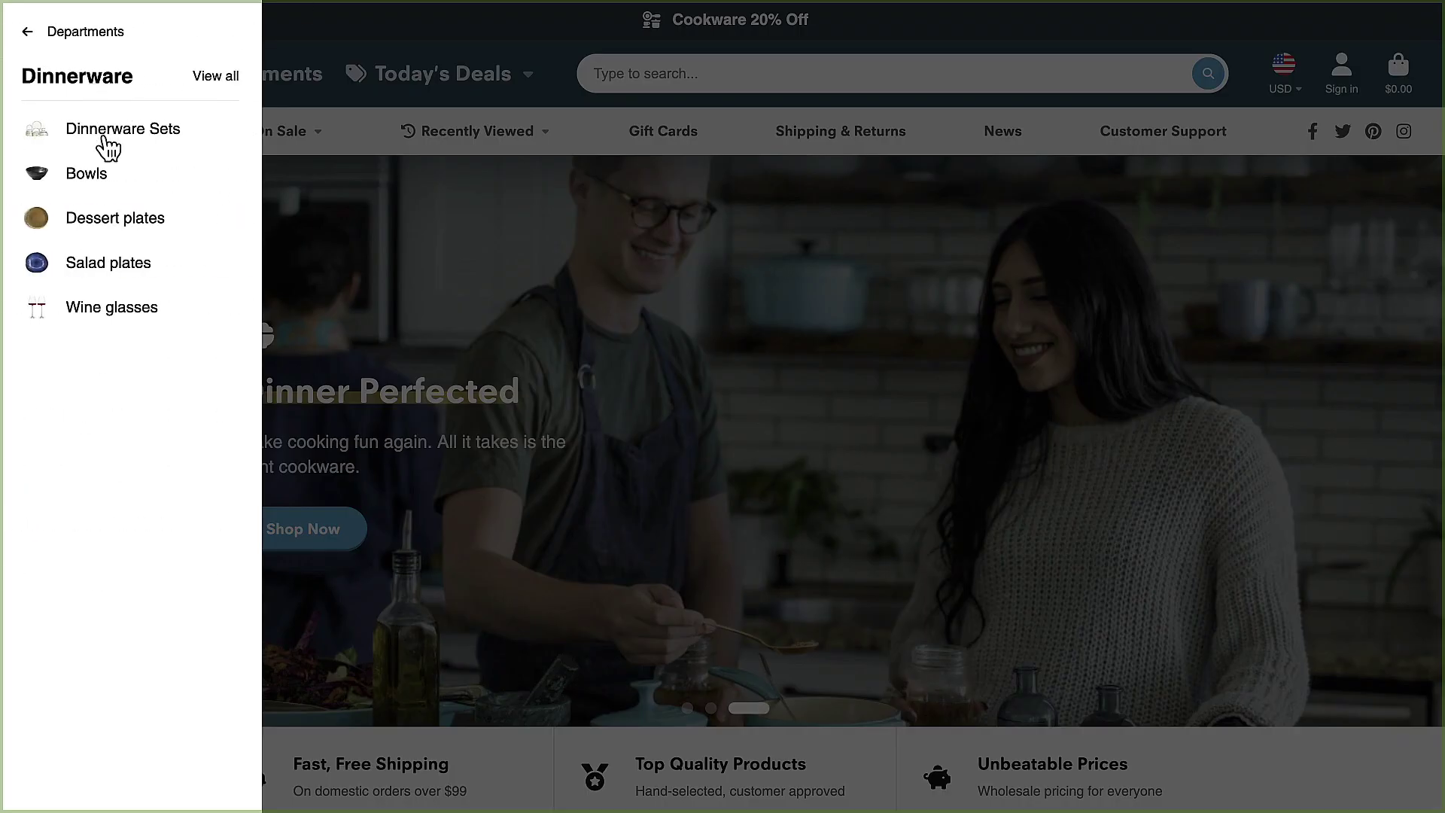
# Return the storefront drawer to the full Departments list, then go to the admin Products section
pyautogui.click(33, 38)
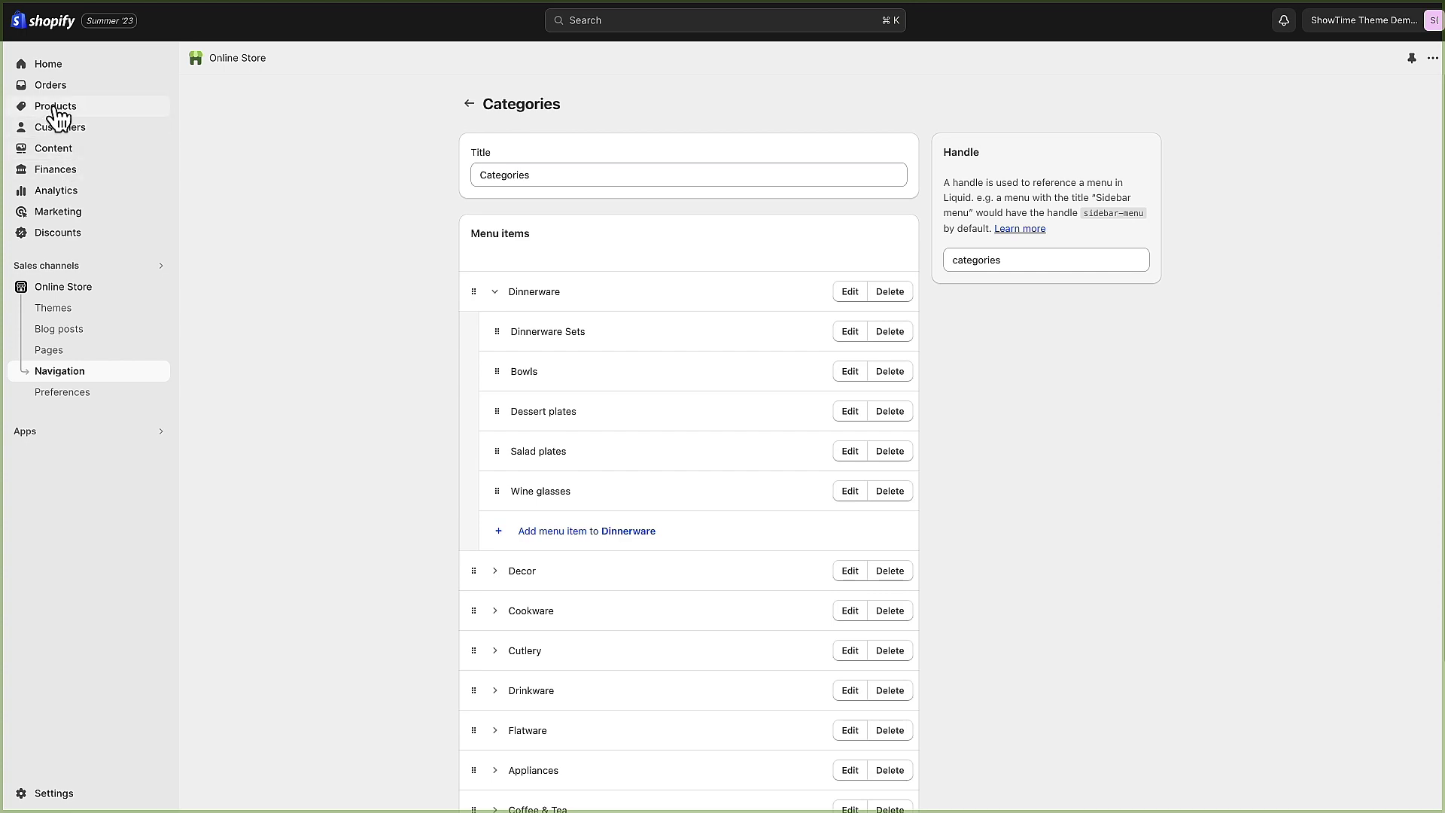
pyautogui.click(55, 109)
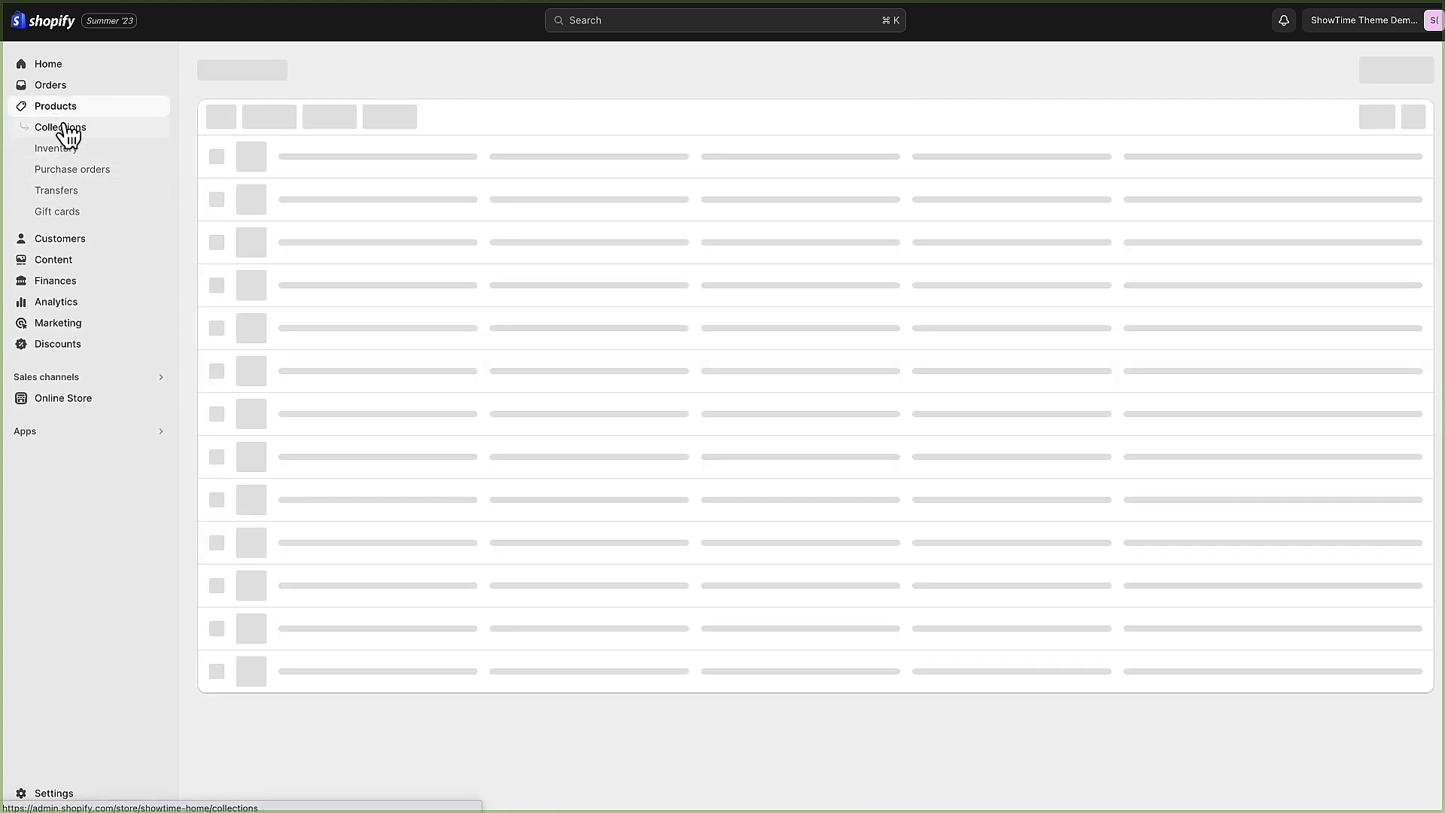
# Open the Dinnerware collection and review its product-type conditions
pyautogui.click(62, 130)
pyautogui.scroll(-2, 419, 264)
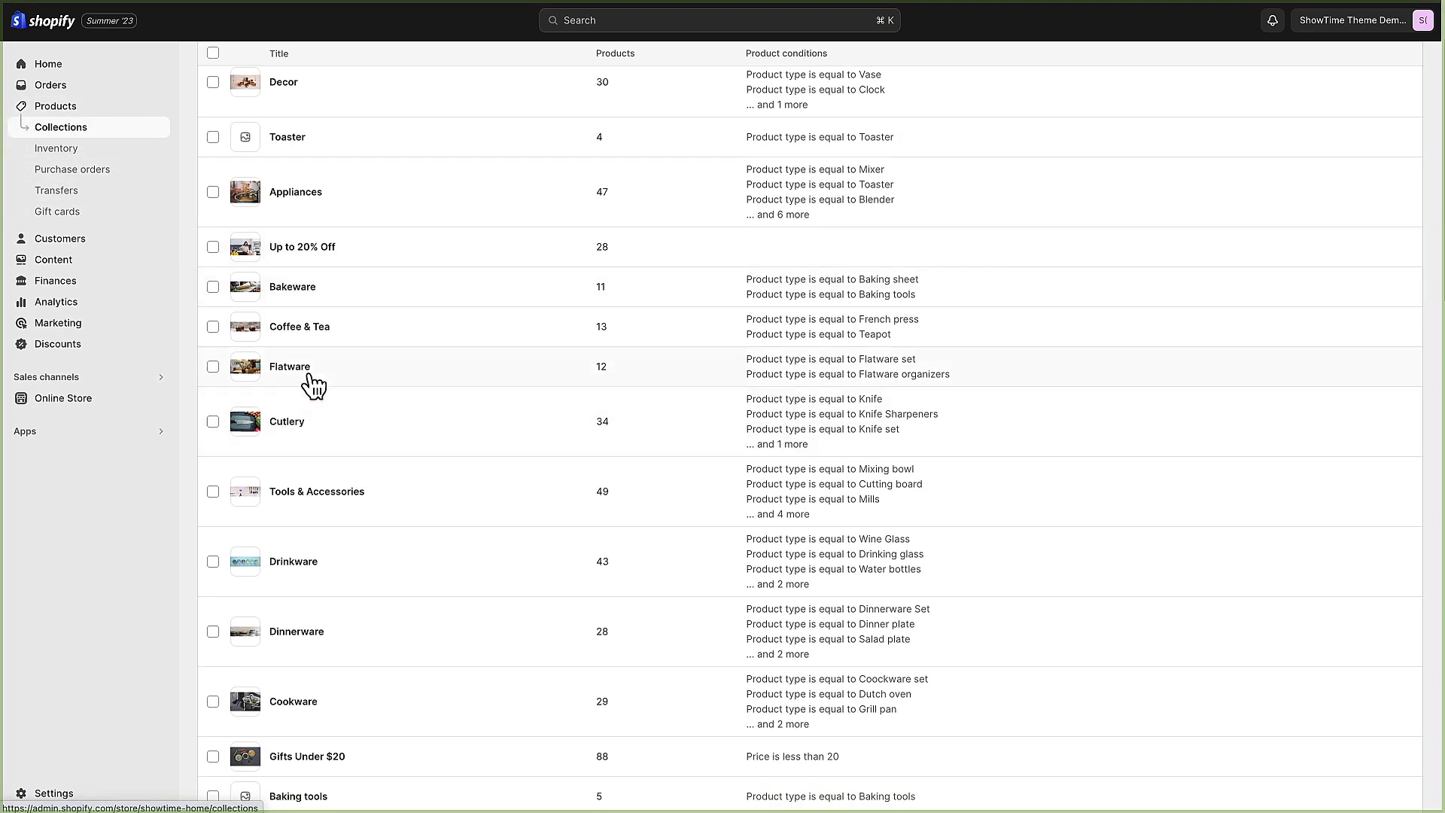
pyautogui.click(299, 627)
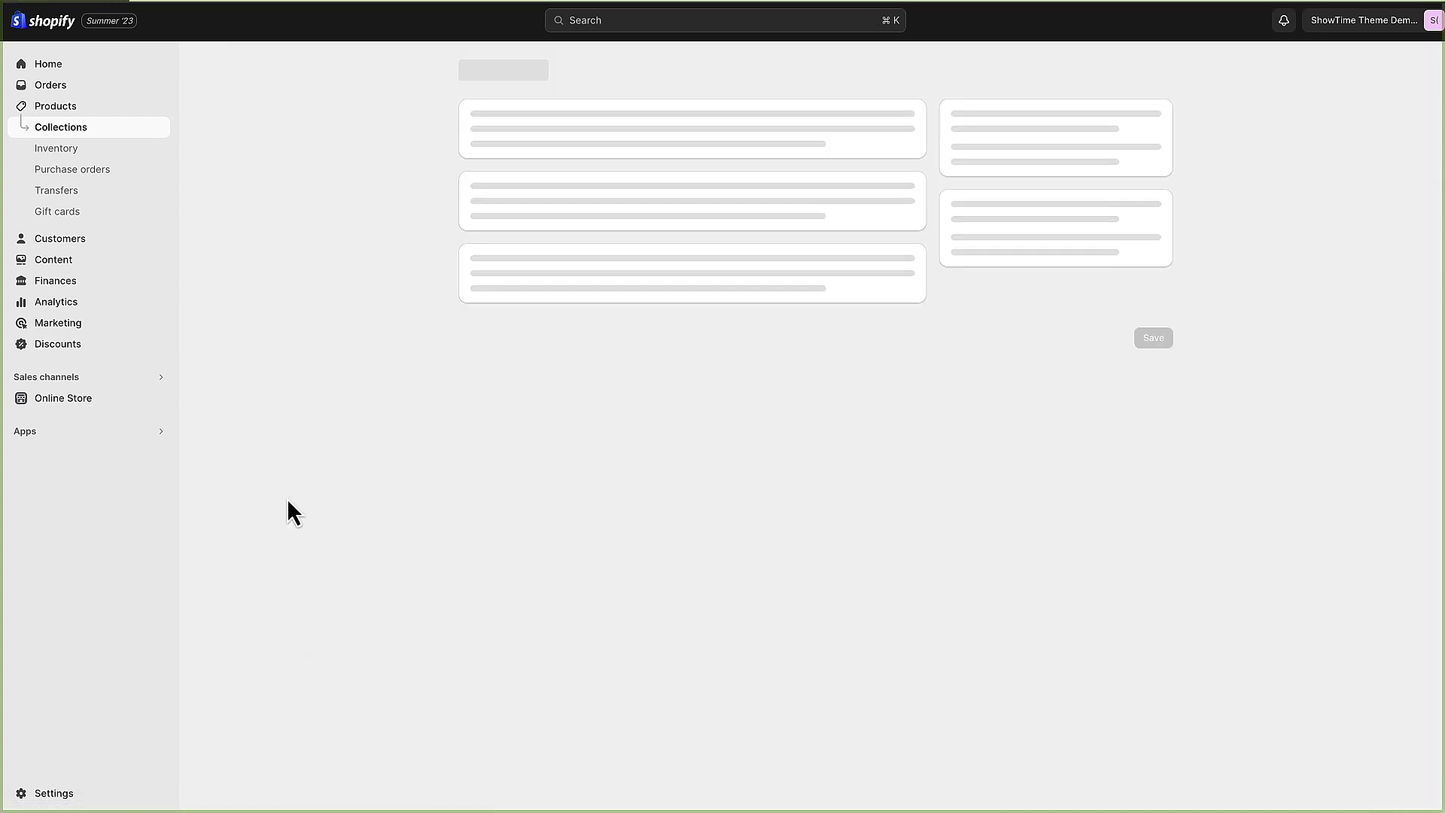
pyautogui.scroll(-3, 331, 348)
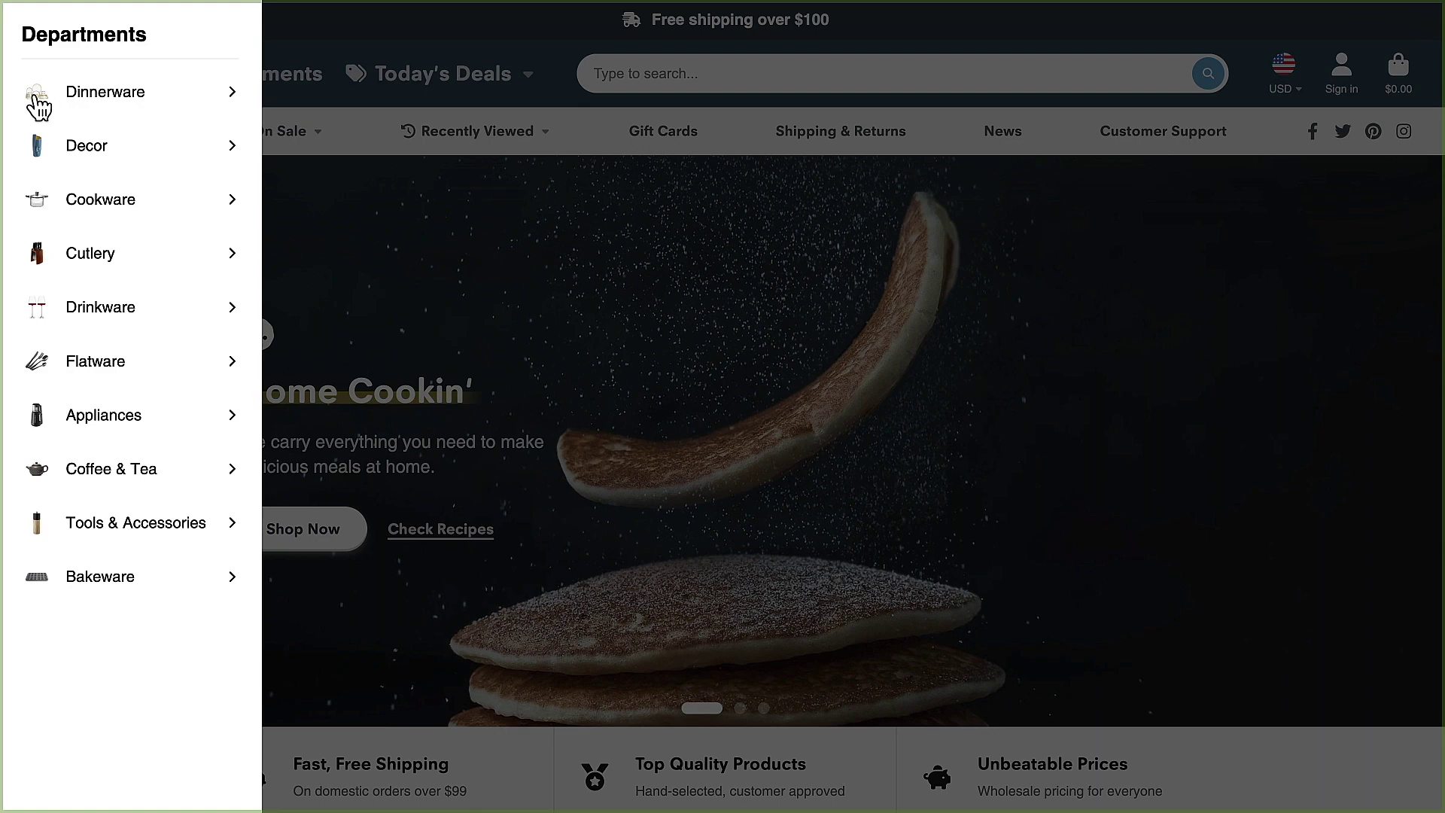
# Show the storefront Today's Deals menu, then go to the Online Store themes page
pyautogui.click(426, 71)
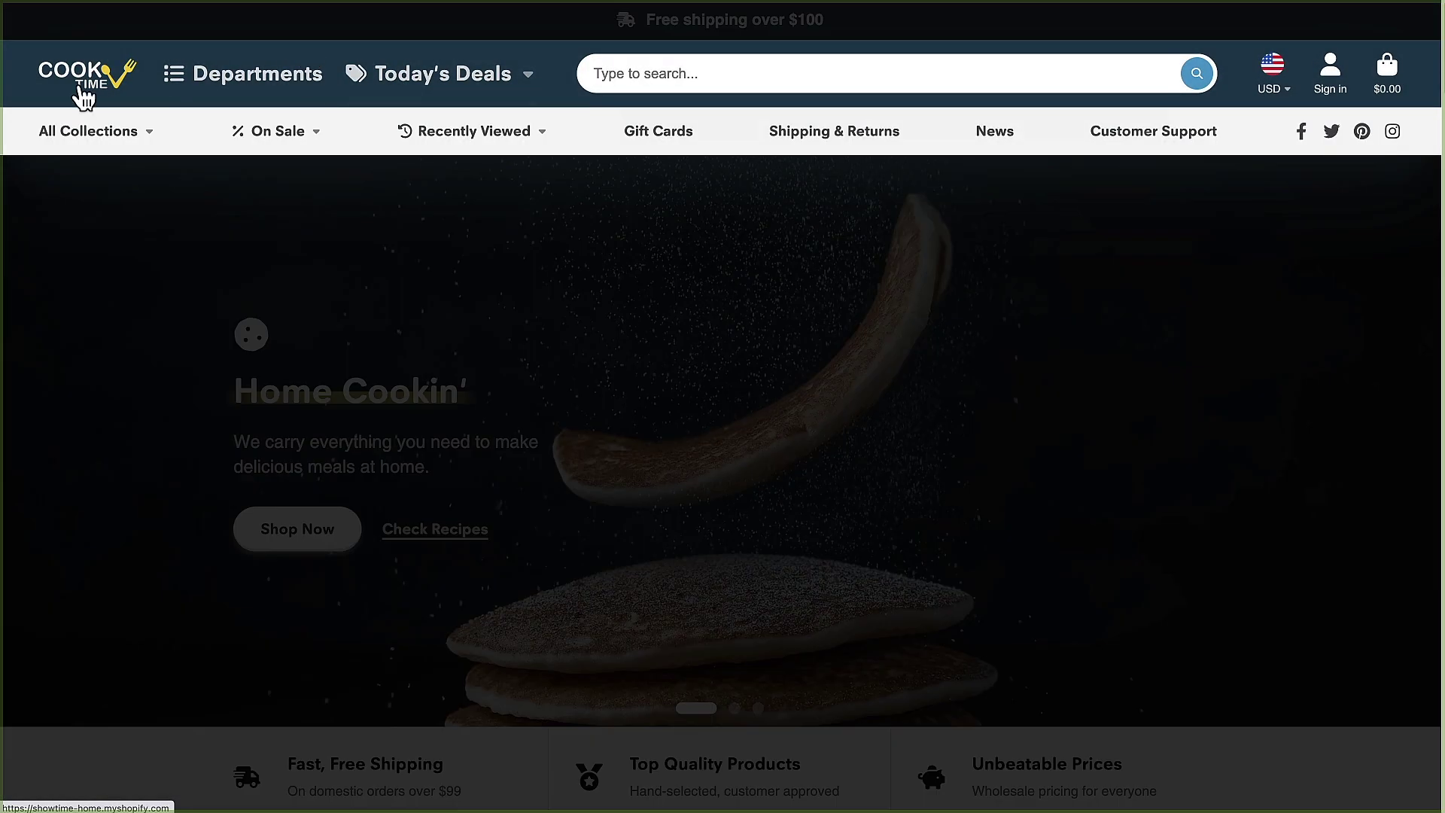
pyautogui.moveTo(119, 136)
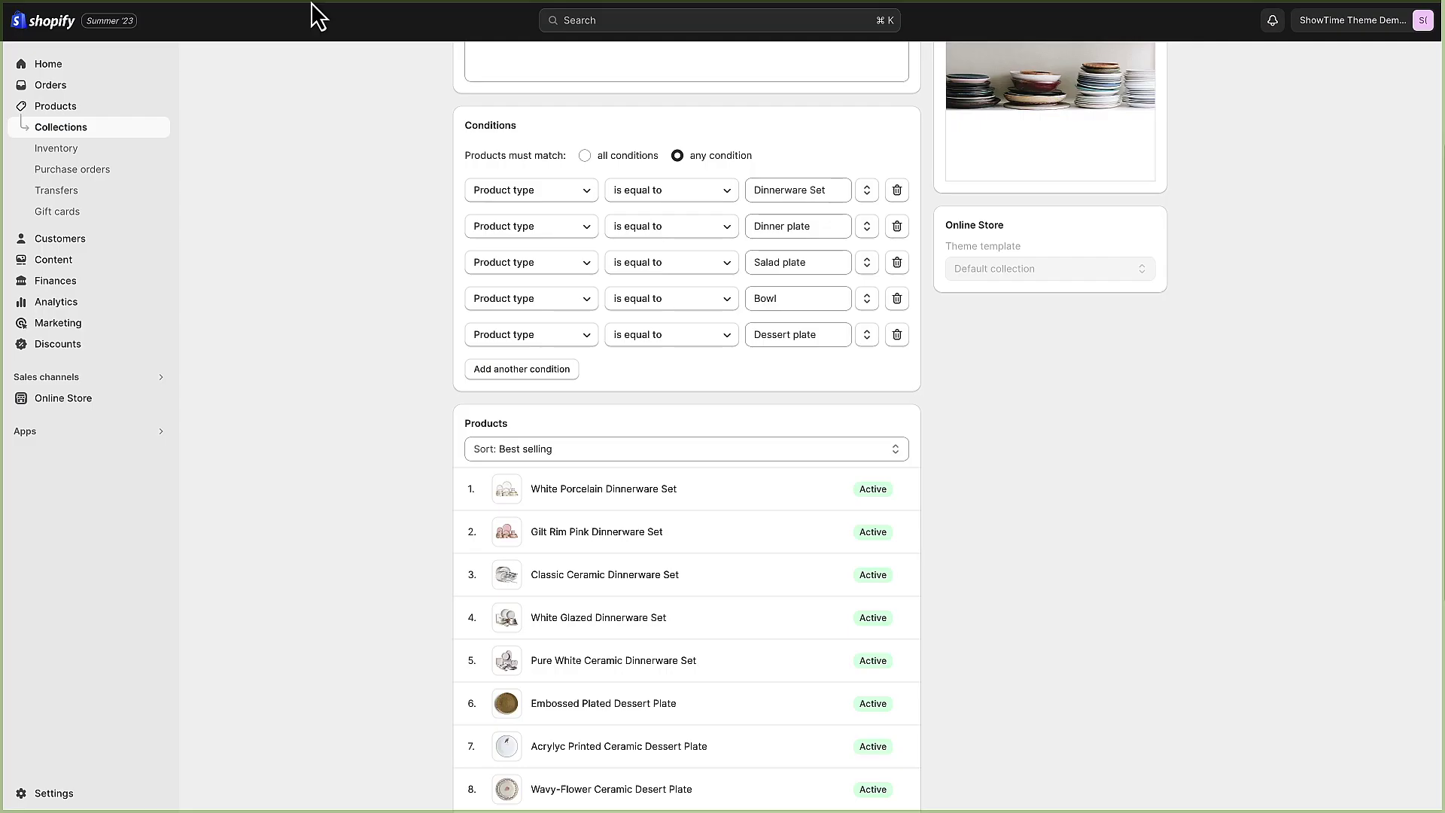
pyautogui.scroll(3, 381, 312)
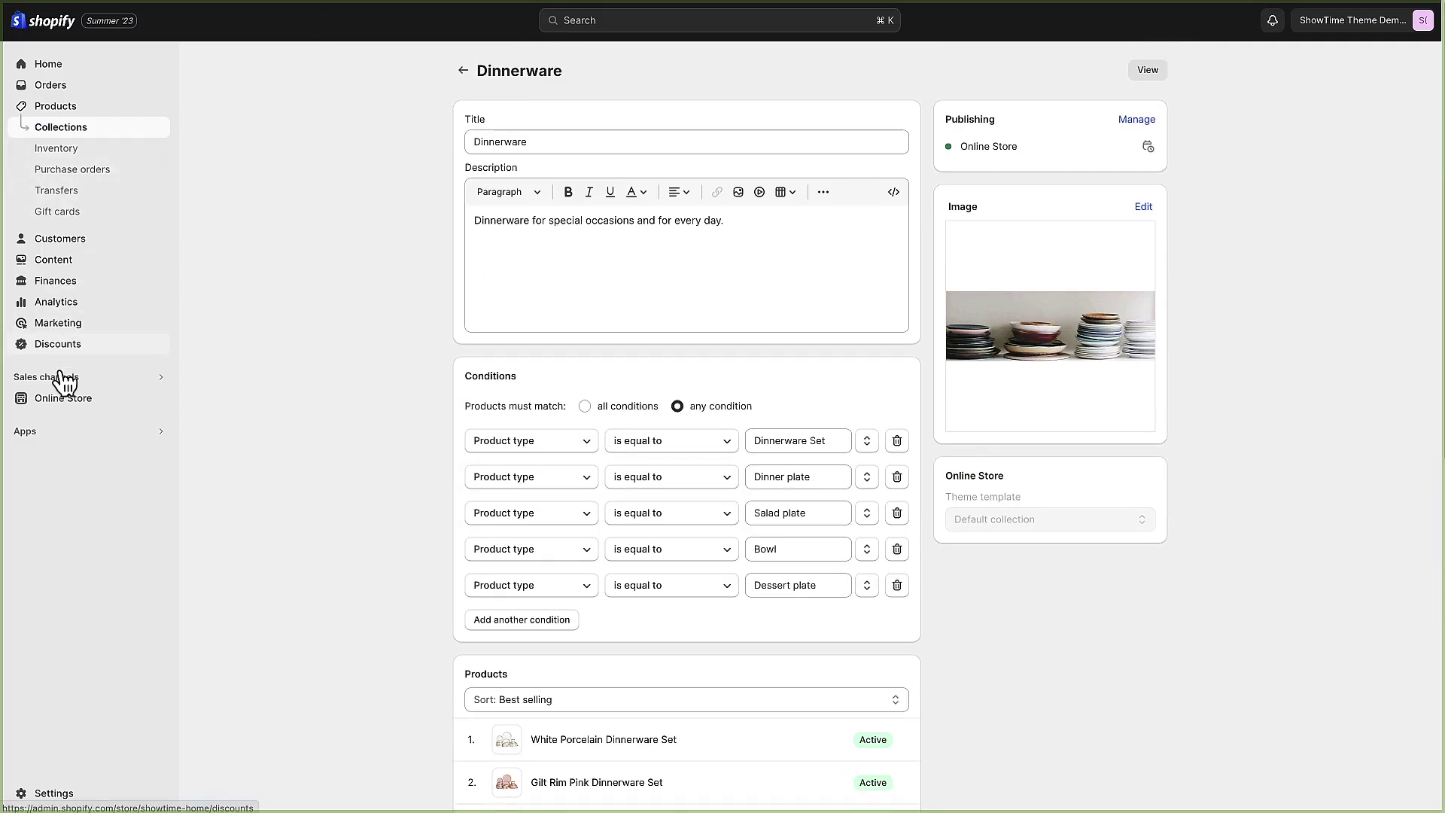
pyautogui.click(65, 398)
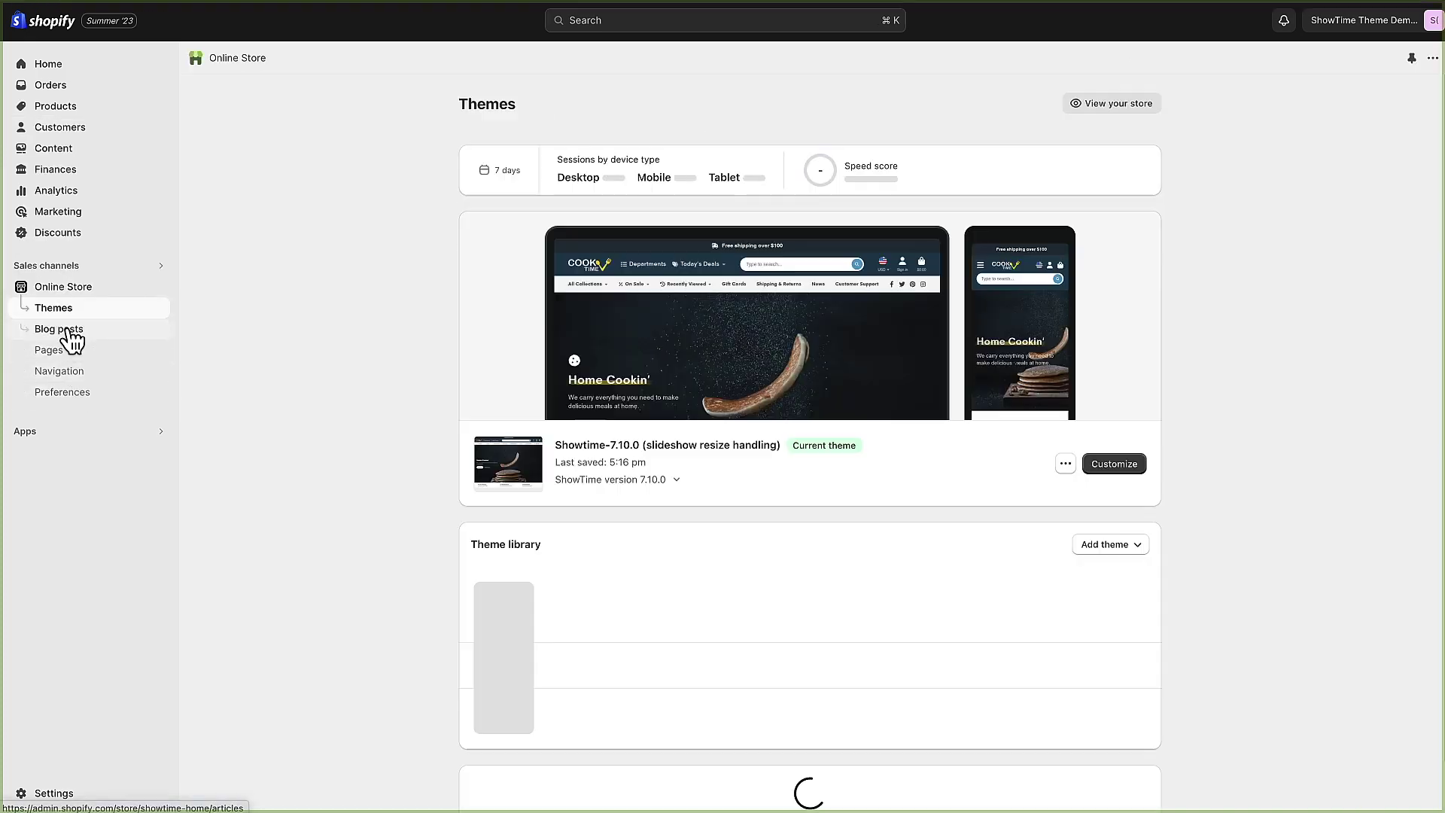
# Add a test item 'asdf' linked to the Home page to the Information menu
pyautogui.click(60, 372)
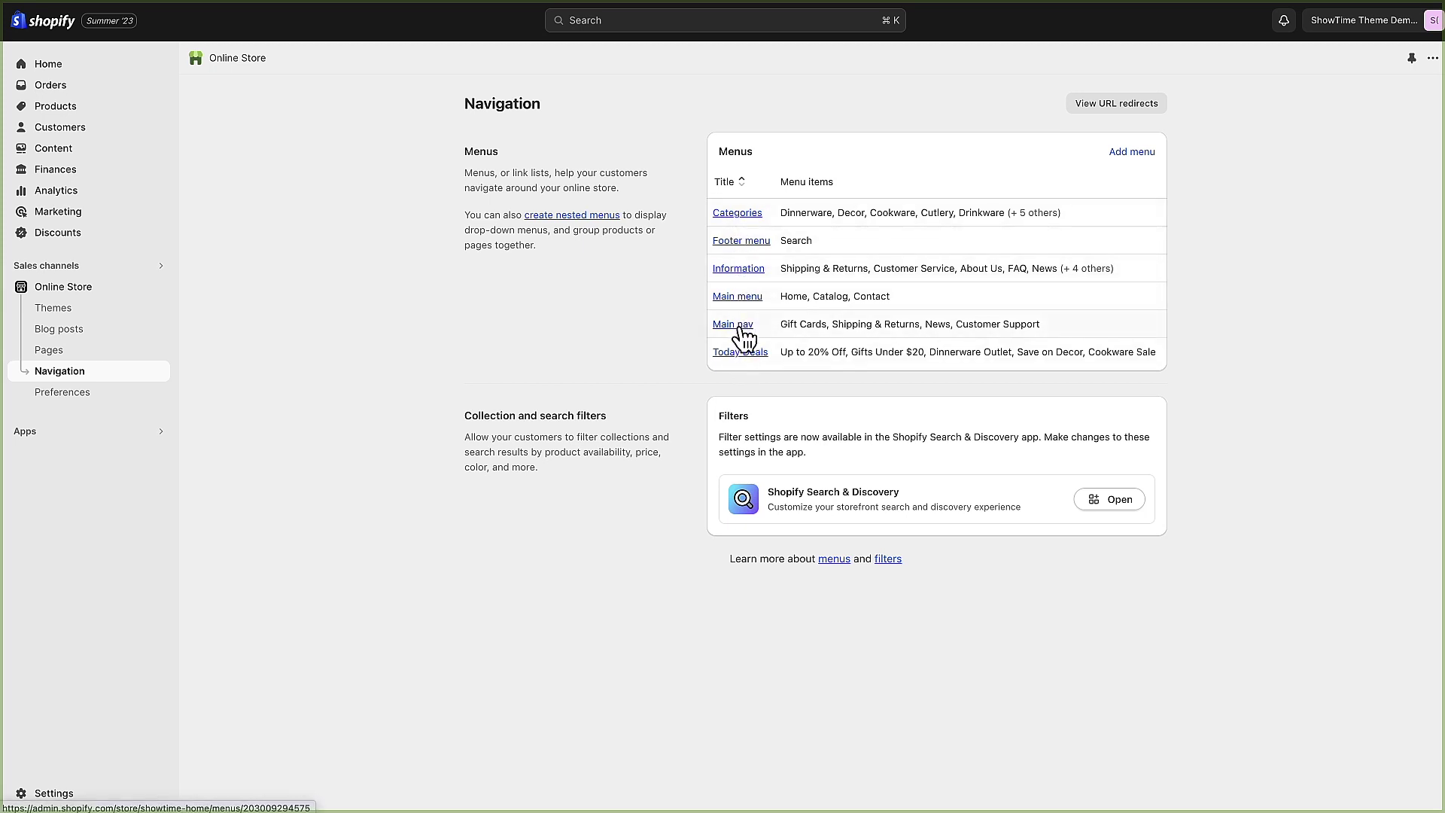
pyautogui.click(741, 268)
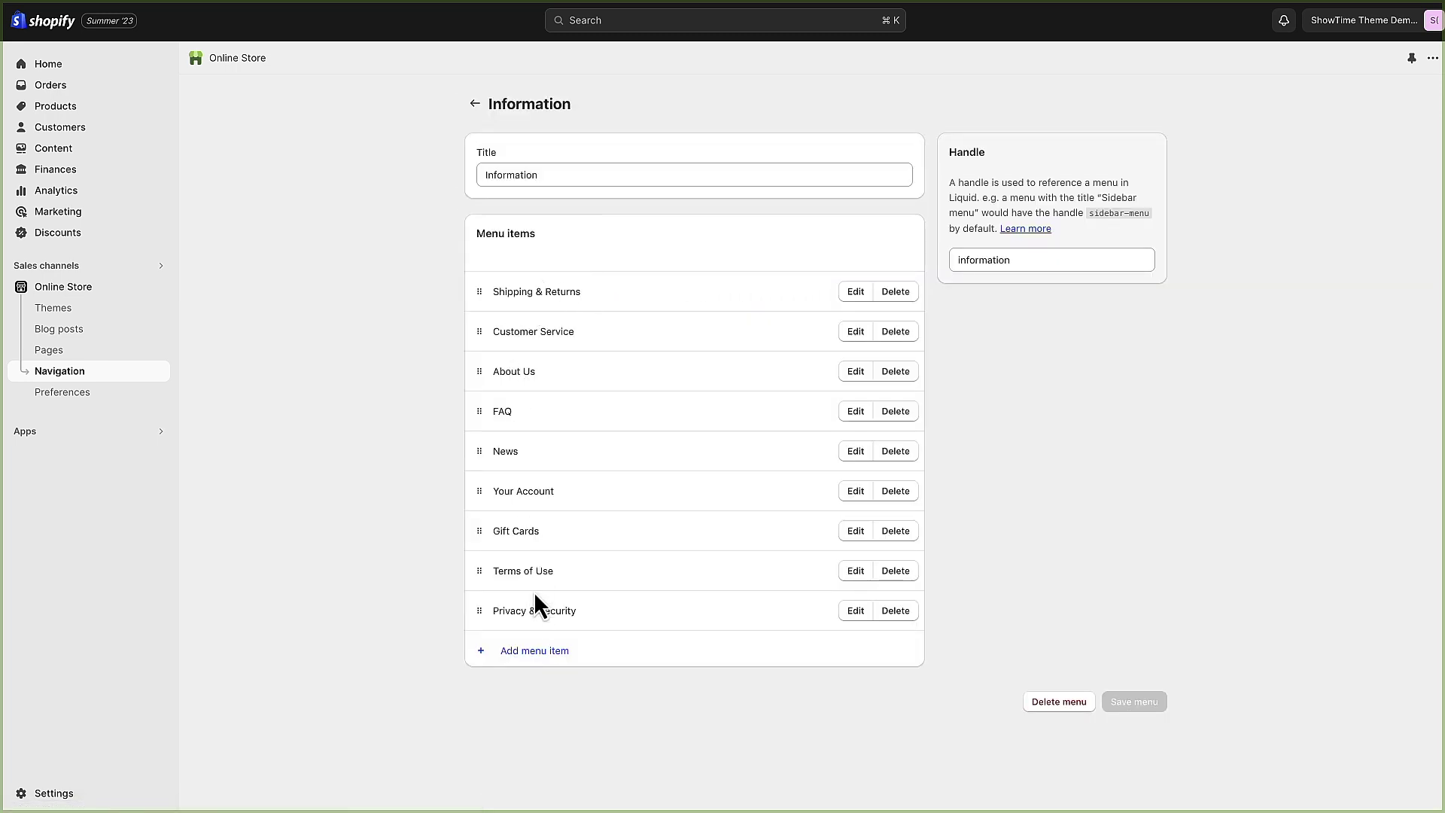
pyautogui.click(536, 652)
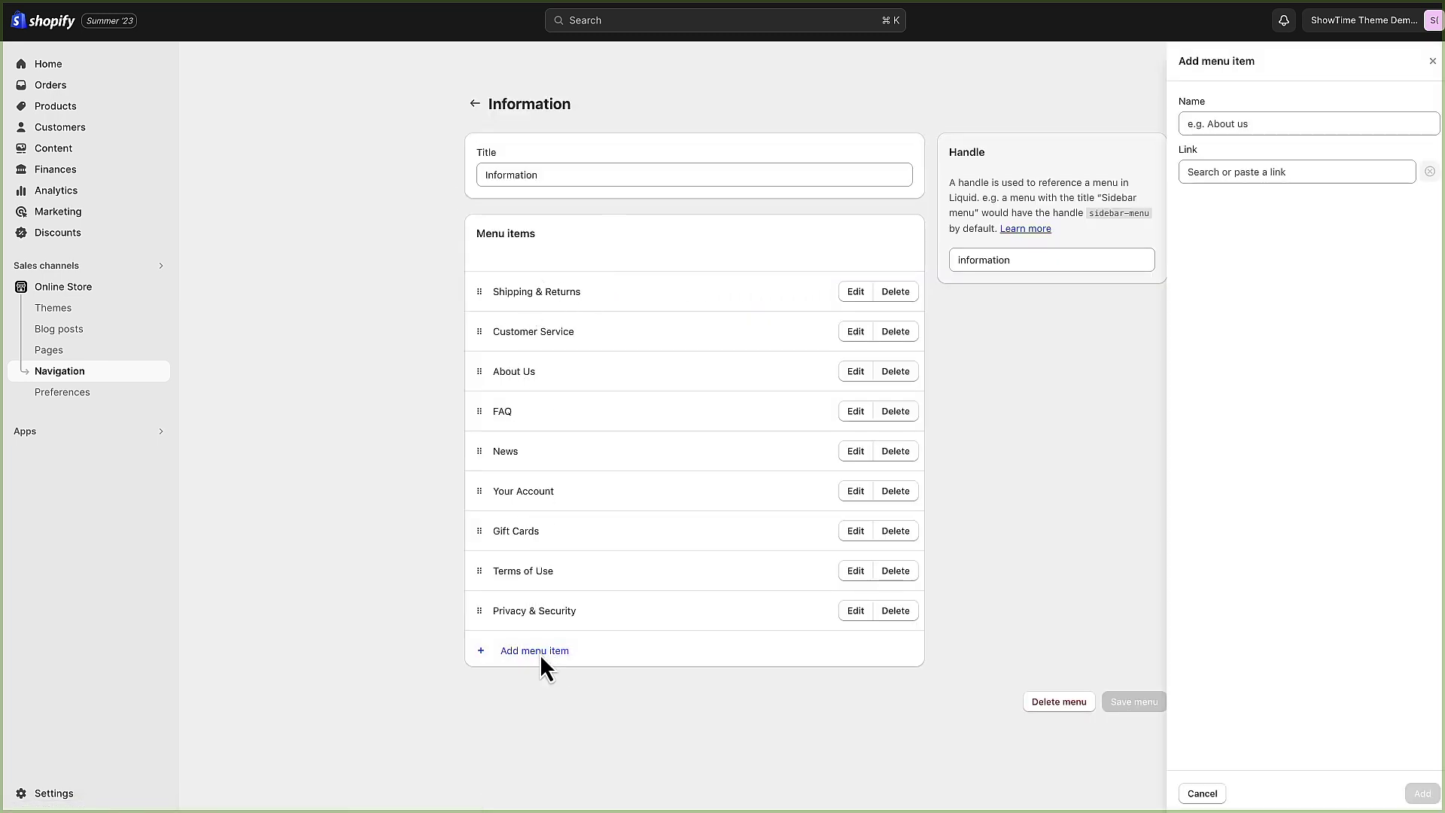
pyautogui.write('asdf')
pyautogui.click(1236, 170)
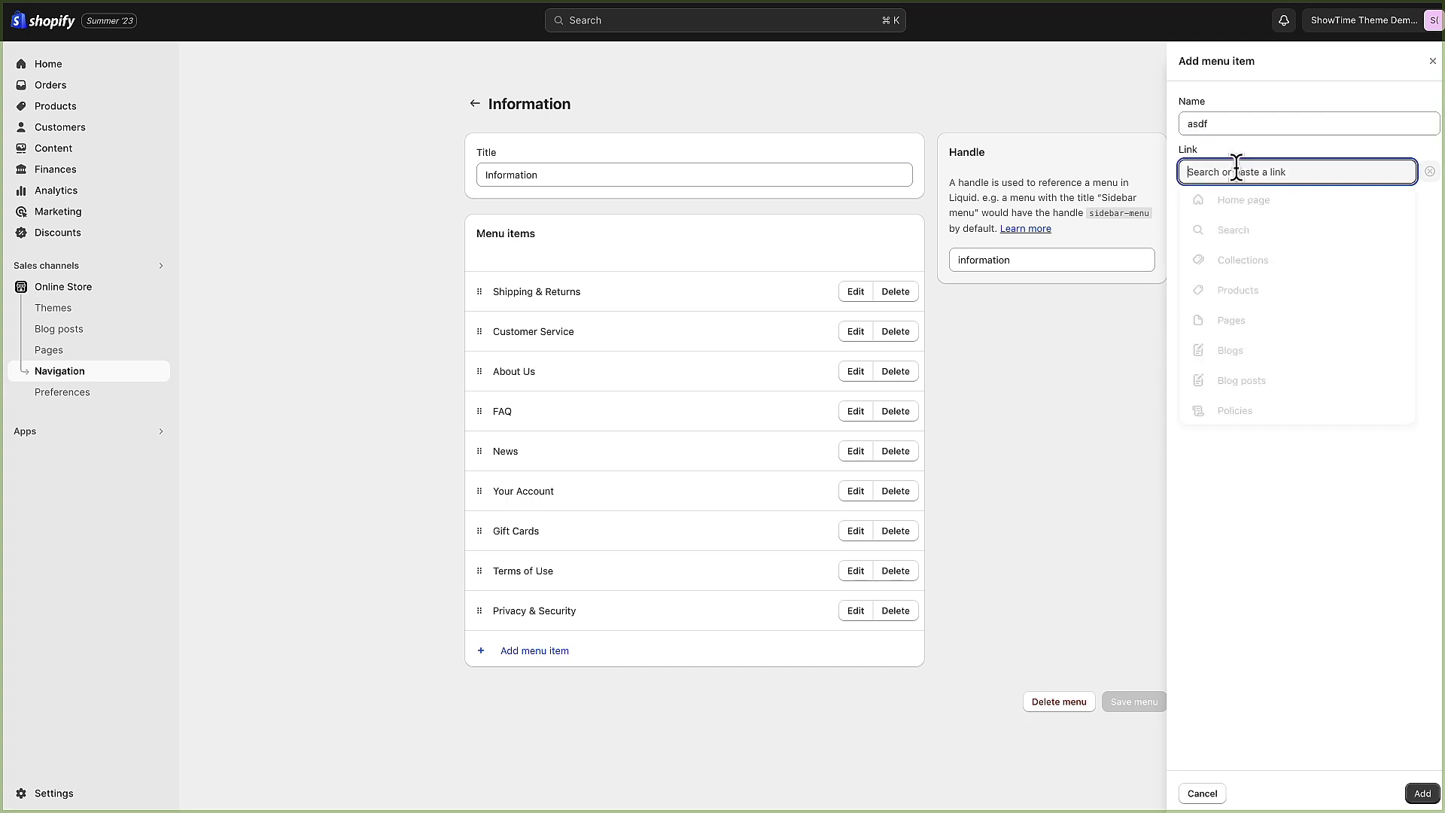
pyautogui.click(1242, 211)
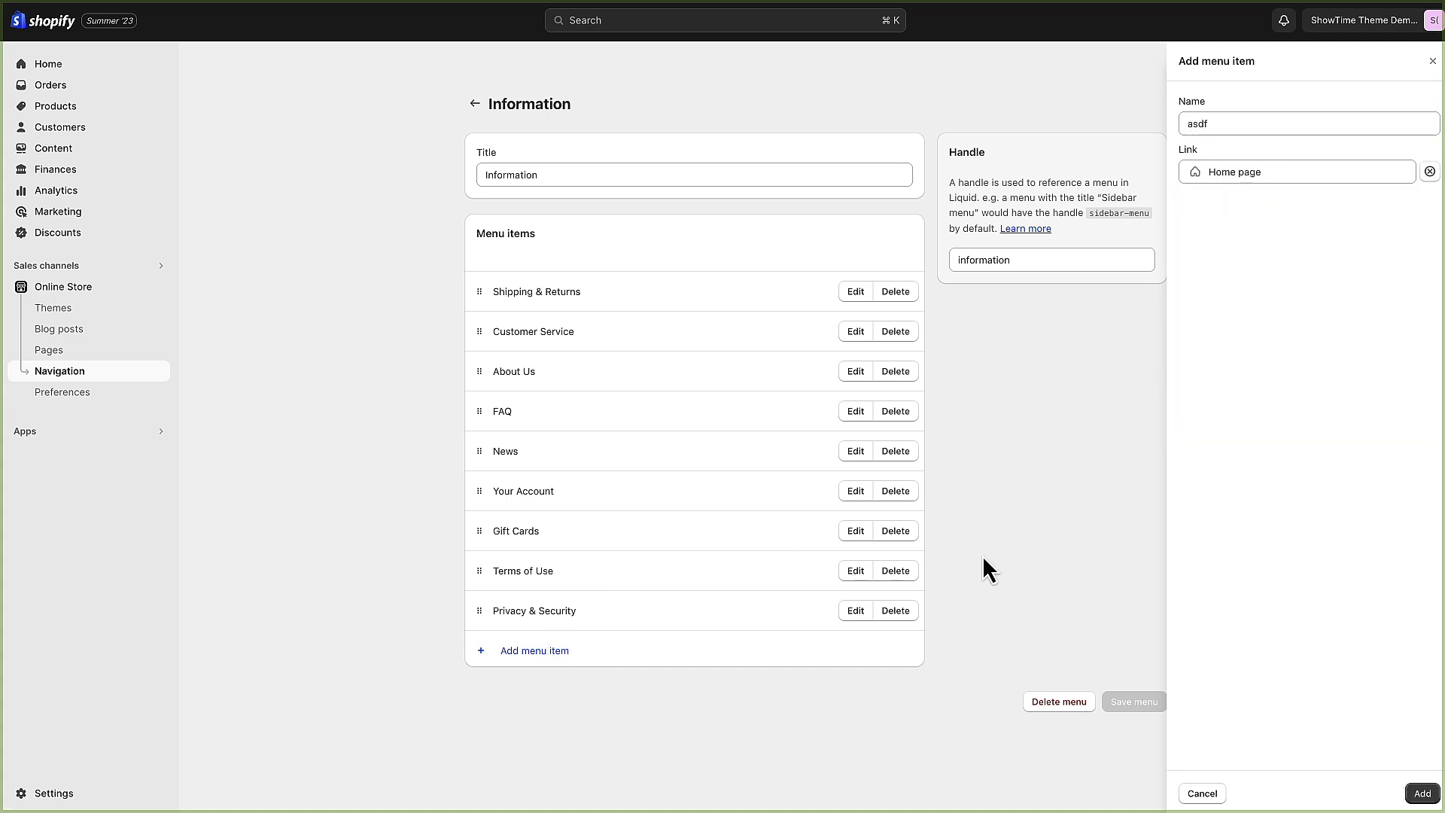
pyautogui.click(1419, 794)
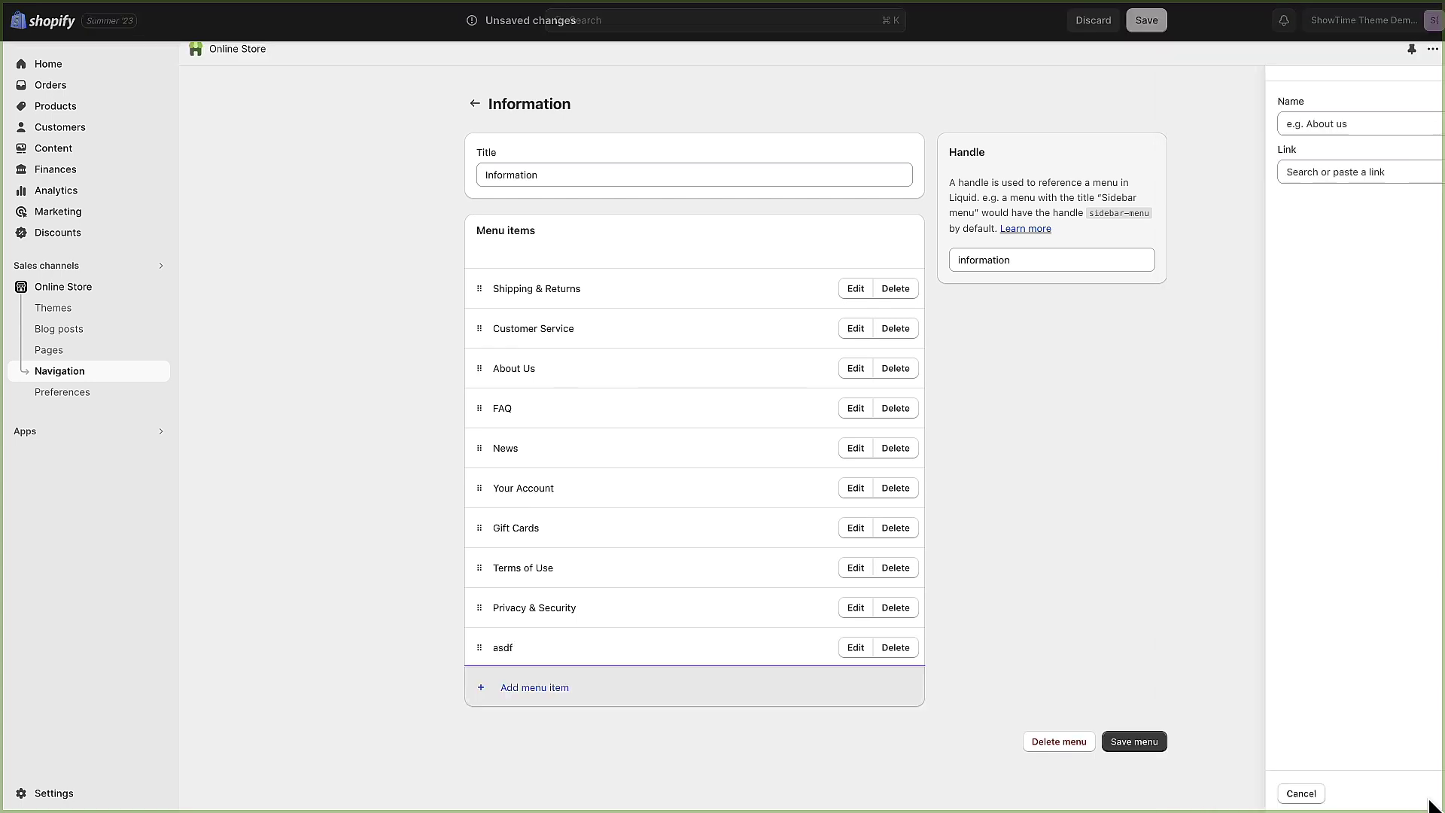
# Nest the 'asdf' item under Shipping & Returns, then delete it
pyautogui.moveTo(496, 660); pyautogui.dragTo(532, 324)
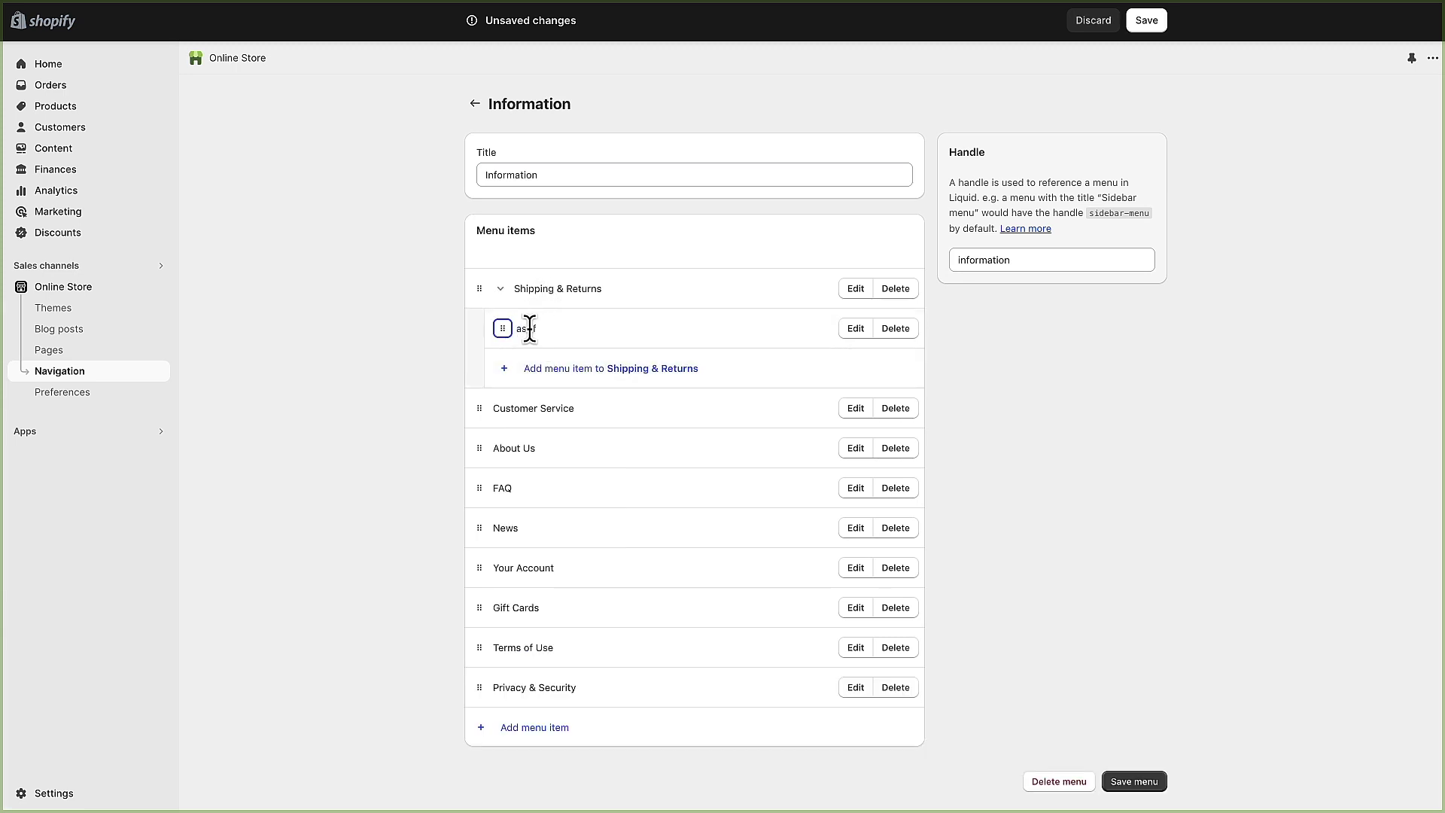
pyautogui.click(910, 334)
pyautogui.click(919, 461)
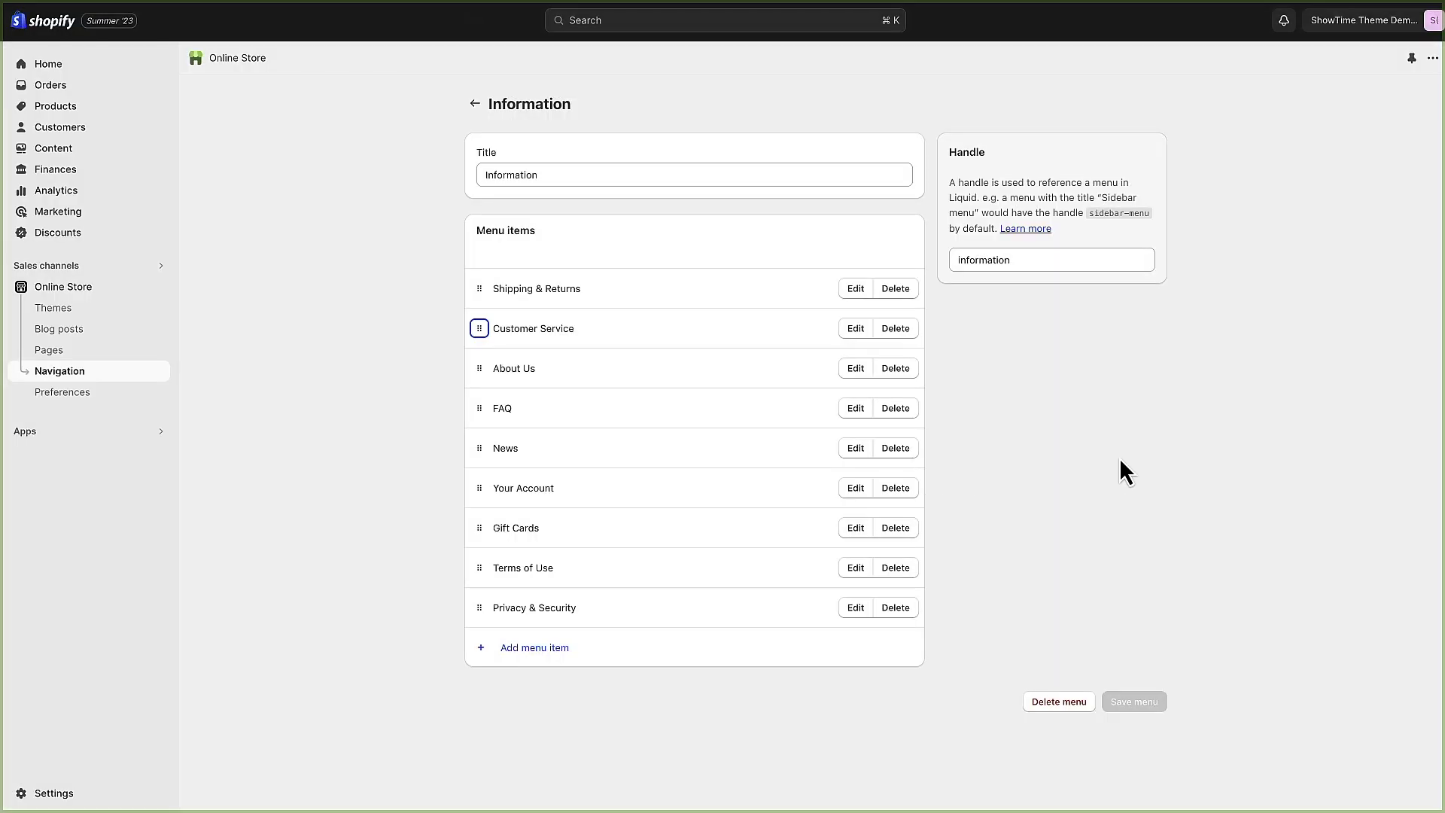